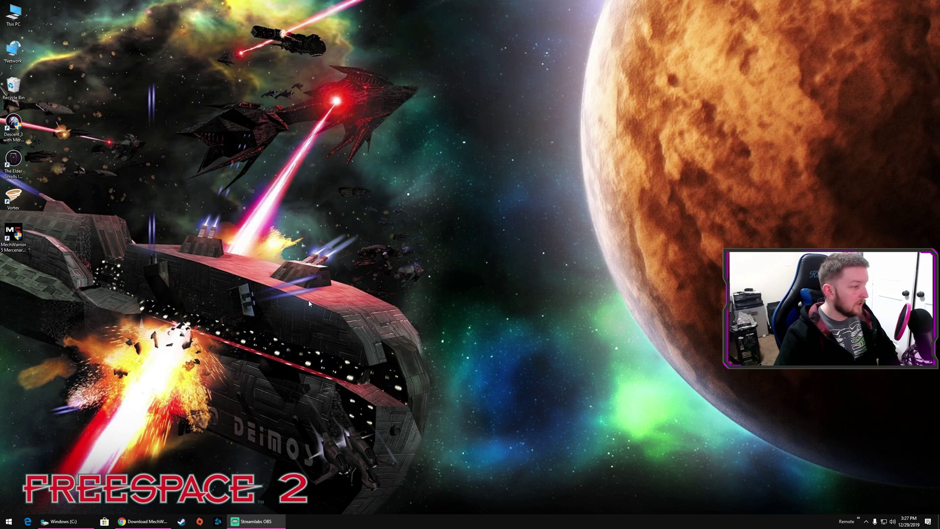
Extract MechWarrior 3 RIP.zip on drive C: into its own folder with 7-Zip
left_click(142, 521)
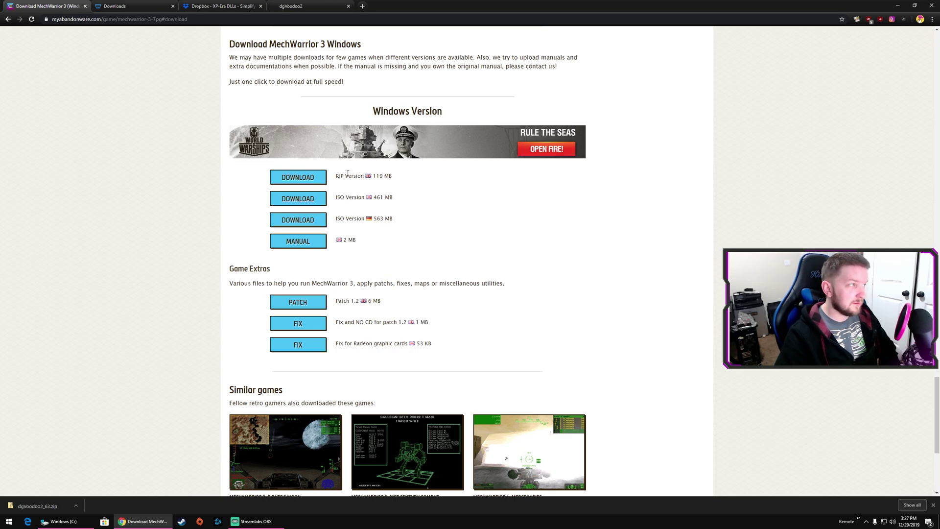
left_click(143, 521)
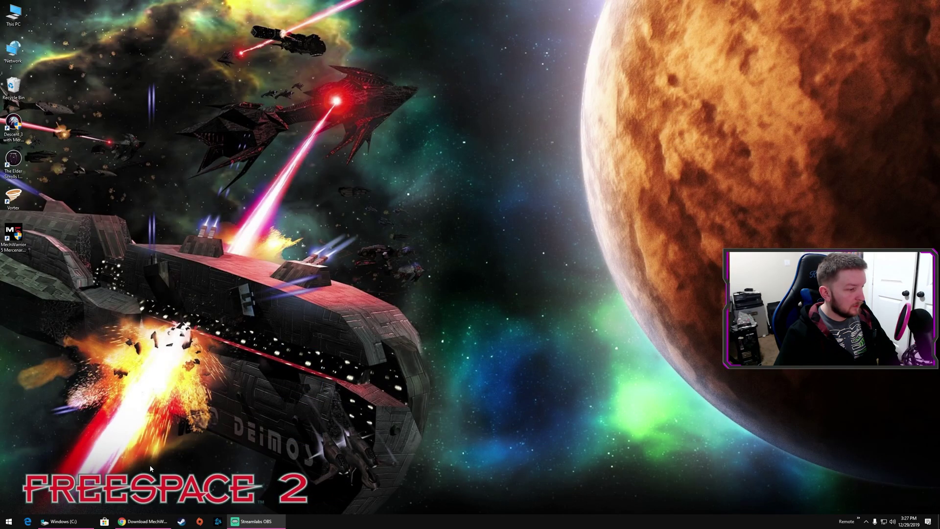
left_click(59, 521)
left_click(345, 344)
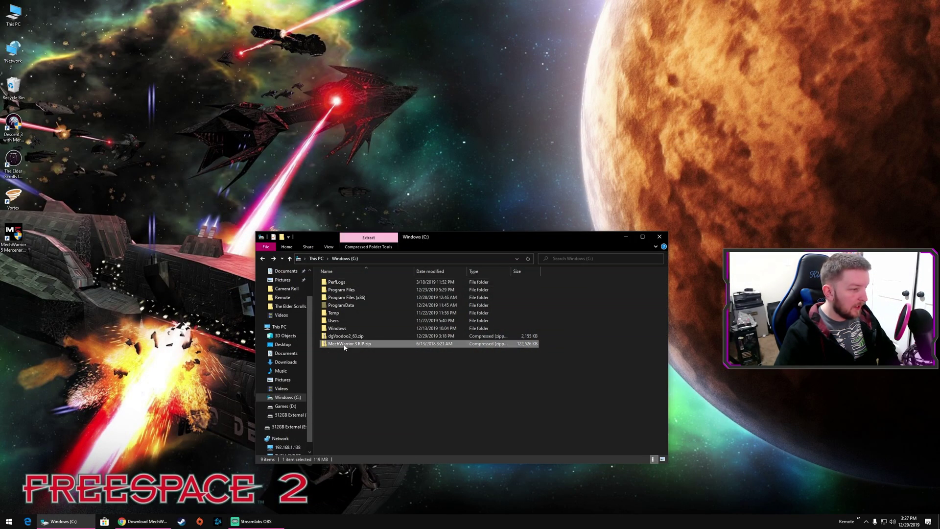
right_click(345, 345)
mouse_move(397, 376)
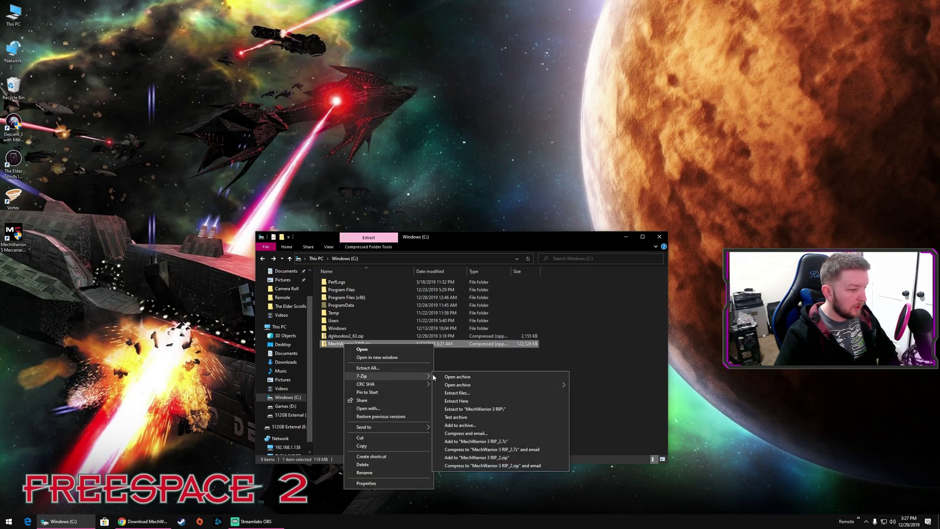
left_click(477, 409)
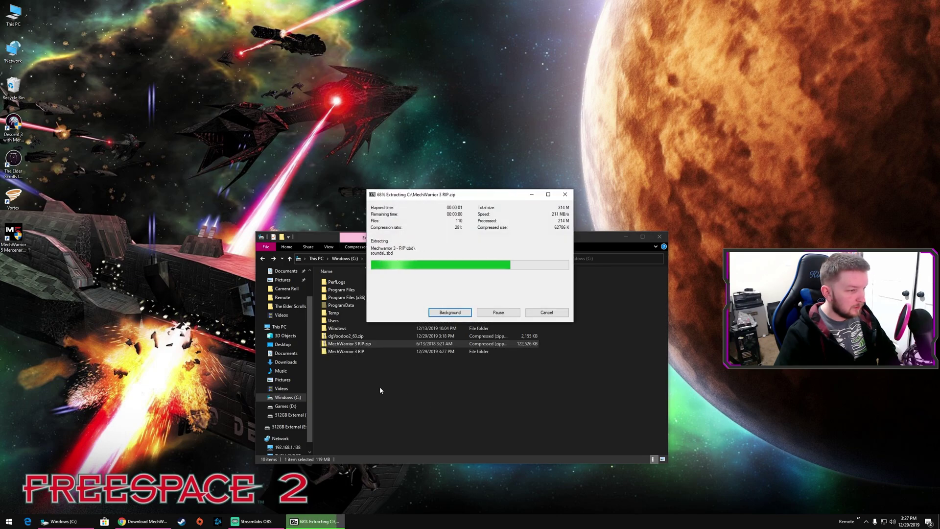
Move the inner Mechwarrior 3 - RIP folder to the root of C: and delete the emptied MechWarrior 3 RIP folder
double_click(353, 351)
right_click(346, 283)
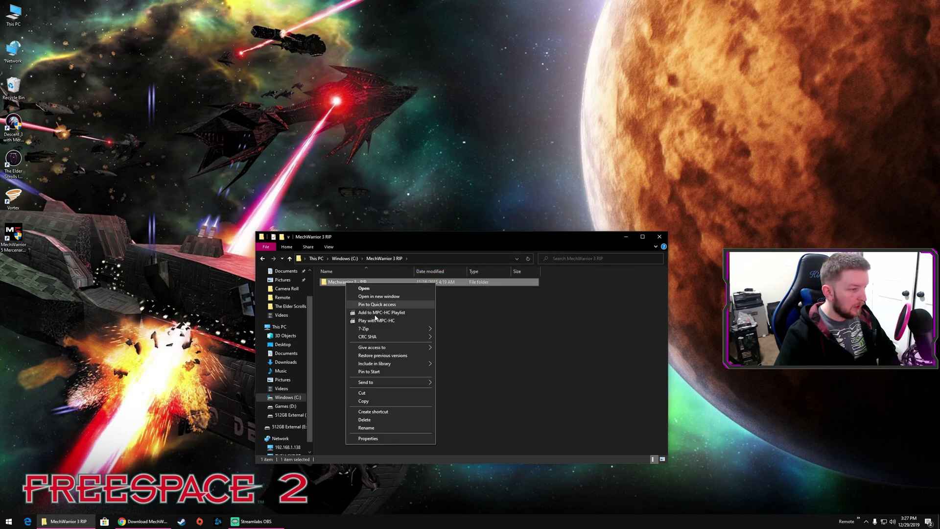
left_click(374, 393)
key("alt+Up")
right_click(346, 370)
left_click(376, 410)
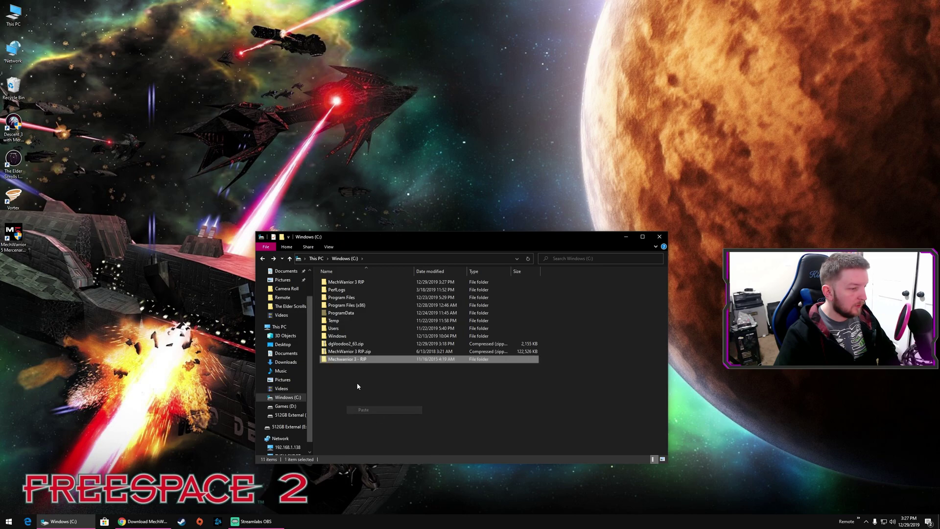
left_click(354, 284)
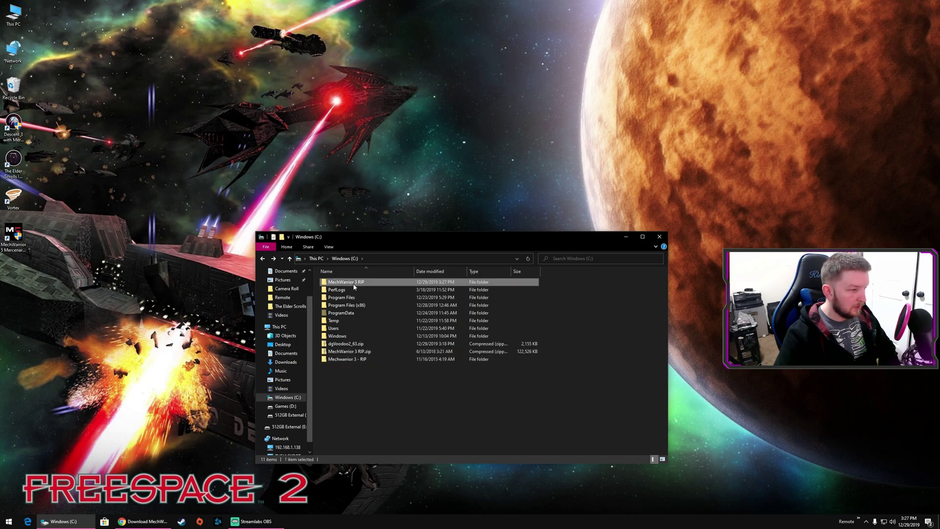
key("Delete")
Rename the Mechwarrior 3 - RIP folder to Mechwarrior3
left_click(349, 351)
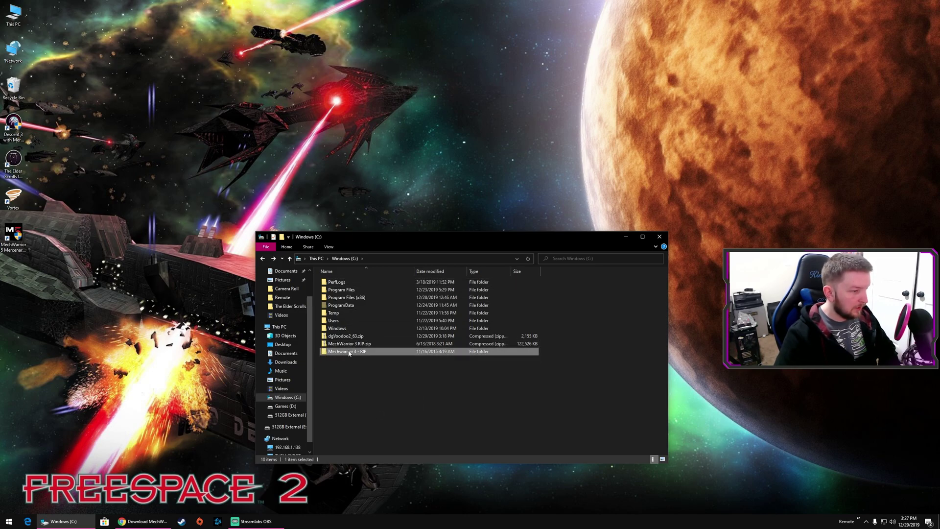
right_click(349, 351)
key("Escape")
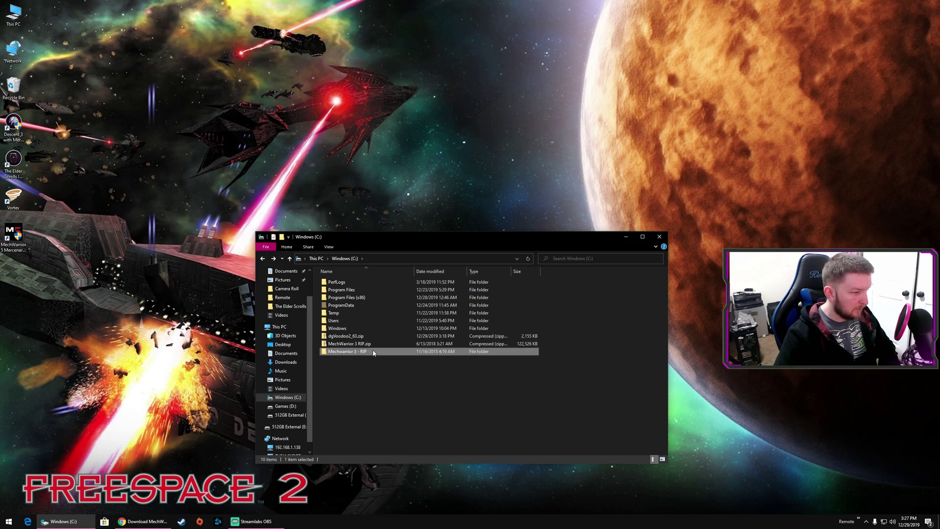
right_click(373, 352)
left_click(401, 497)
key("End")
key("shift+Left")
key("shift+Left")
key("shift+Left")
key("shift+Left")
key("shift+Left")
key("shift+Left")
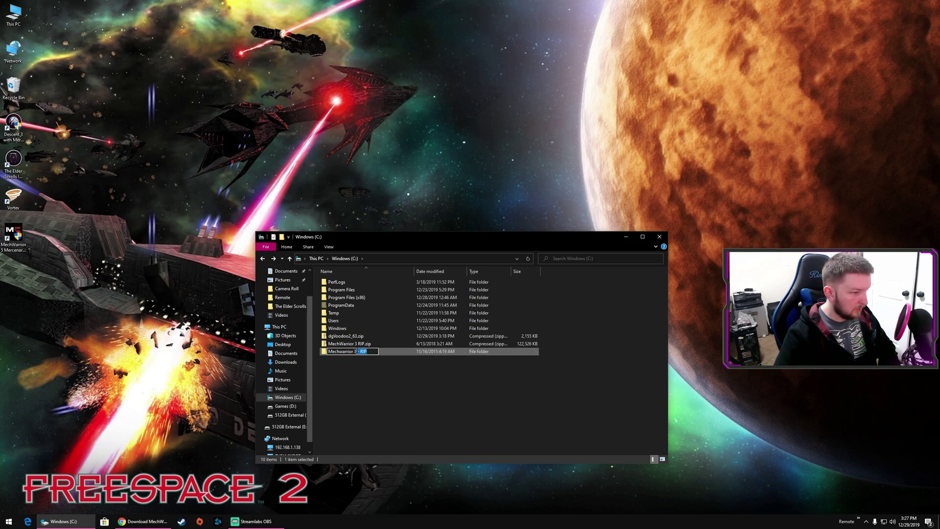
key("BackSpace")
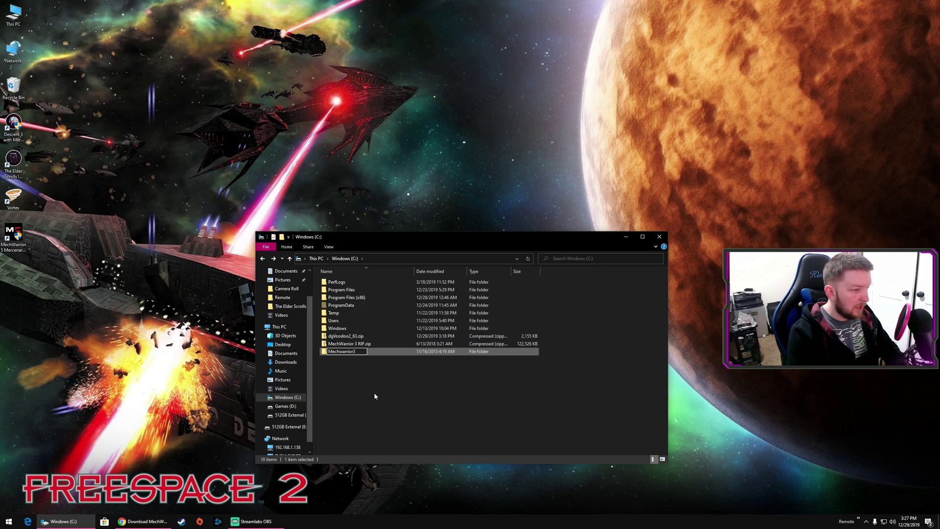
key("Return")
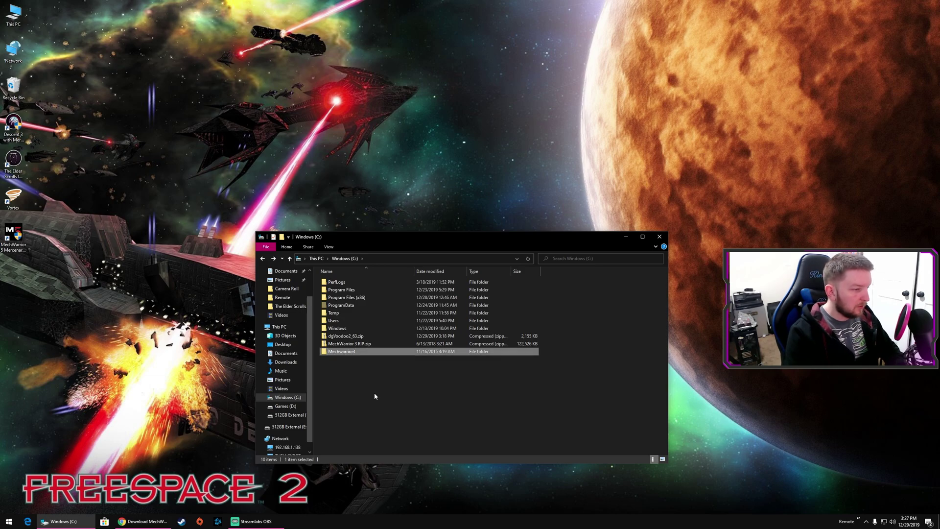
Open the Mechwarrior3 folder and look through its configs subfolder, returning to the game folder
double_click(346, 353)
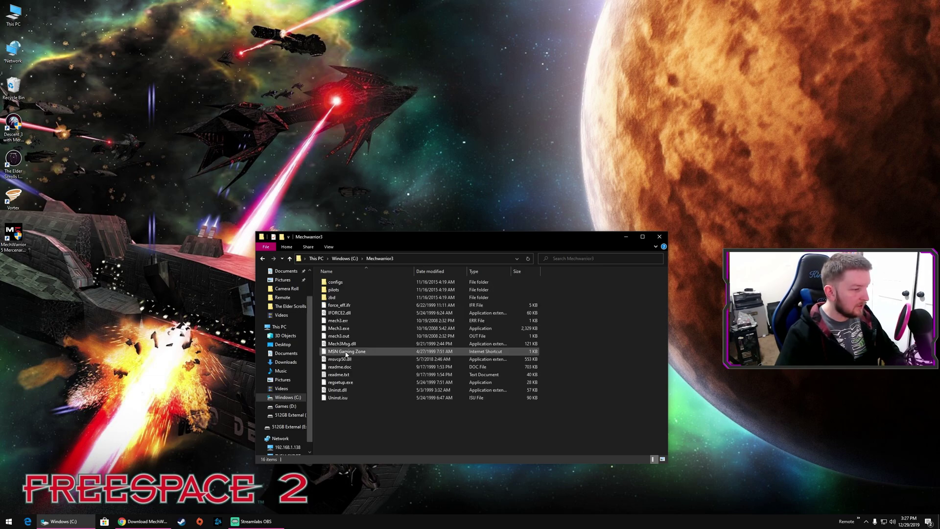
double_click(343, 283)
key("alt+Left")
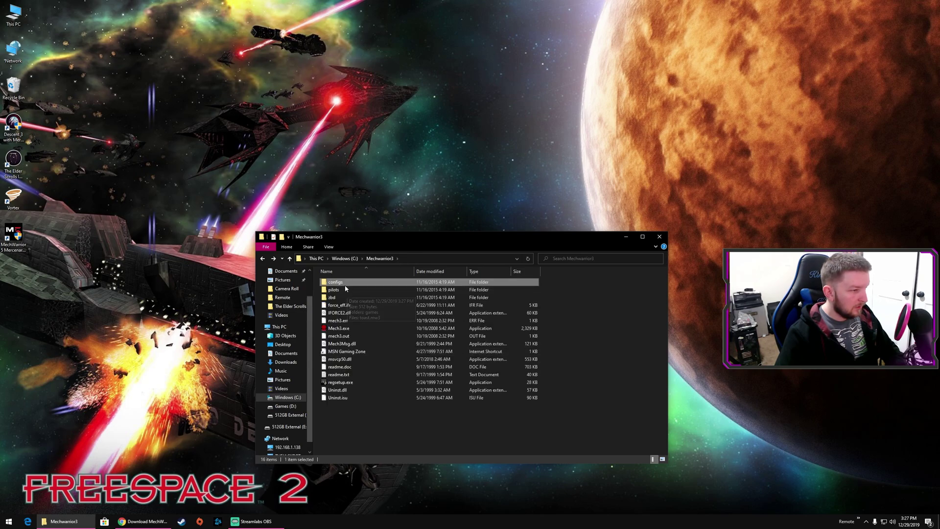
double_click(349, 282)
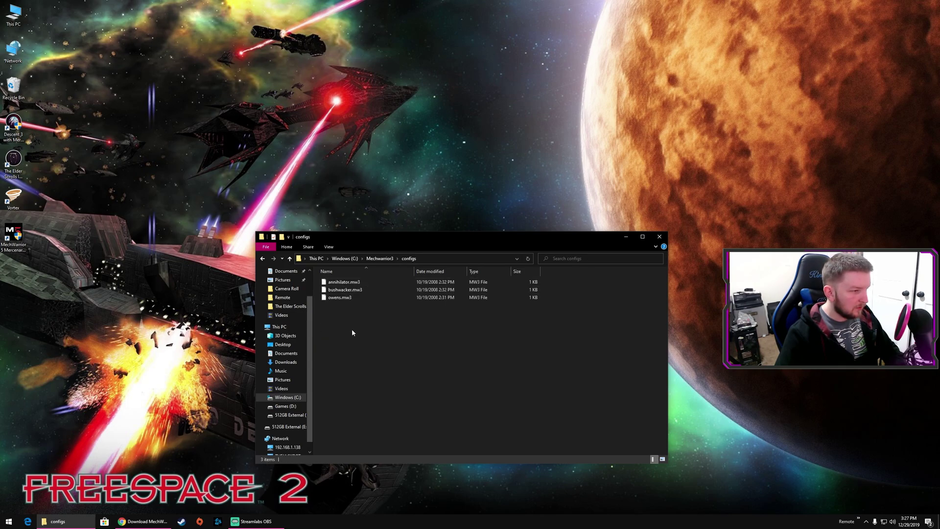
key("alt+Left")
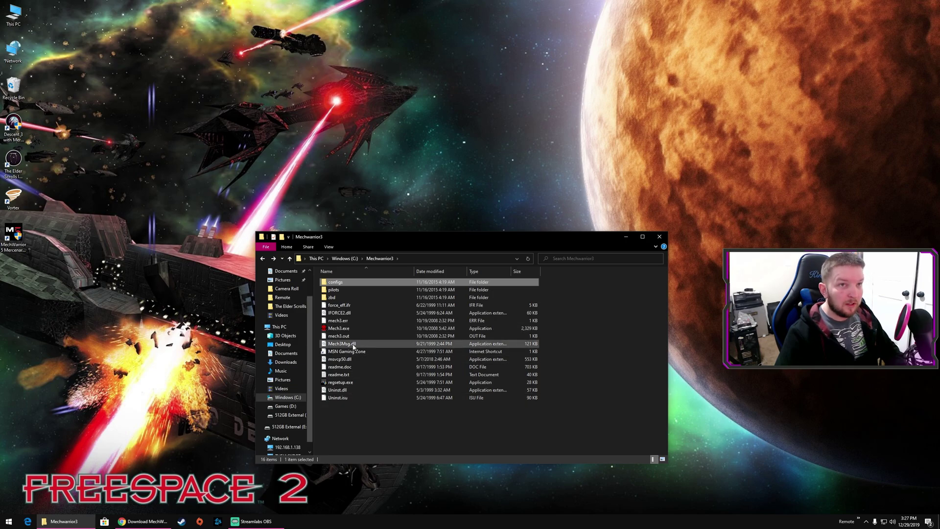
Run regsetup.exe from the Mechwarrior3 folder
left_click(346, 383)
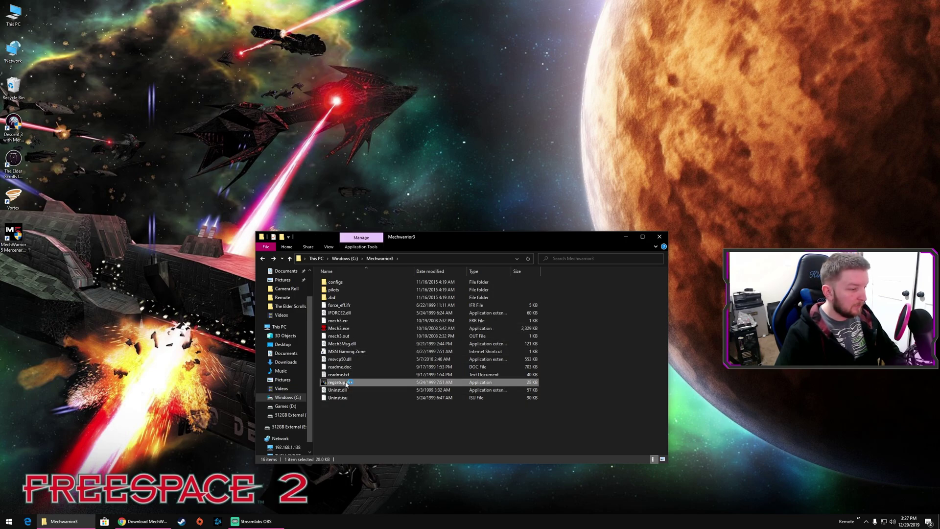
double_click(345, 383)
left_click(512, 288)
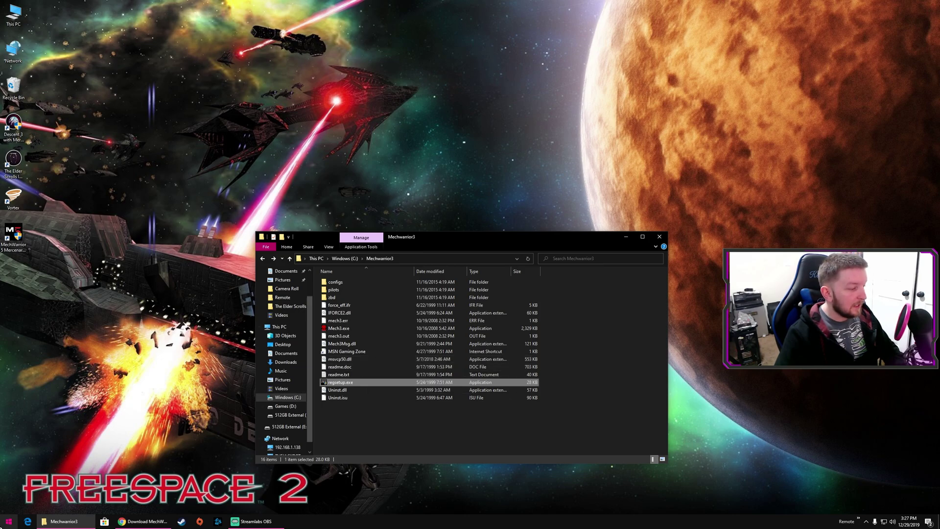
Search Windows for "program", open Programs and Features through Apps & features, and close the Settings window
left_click(9, 521)
left_click(9, 521)
type("program")
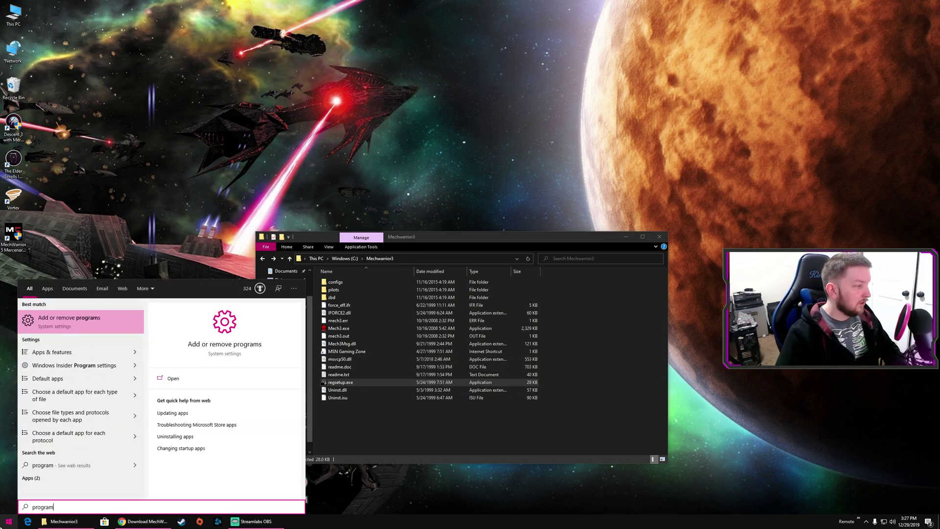
left_click(48, 352)
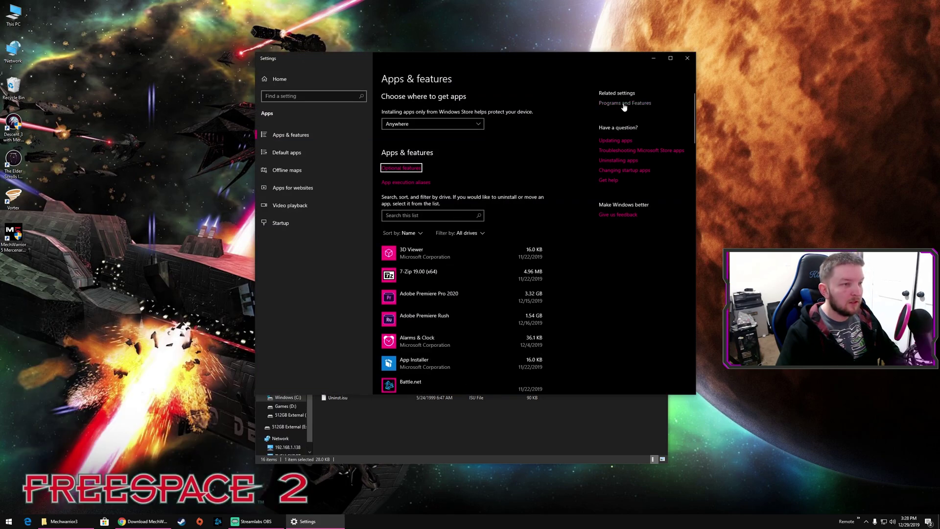
left_click(625, 103)
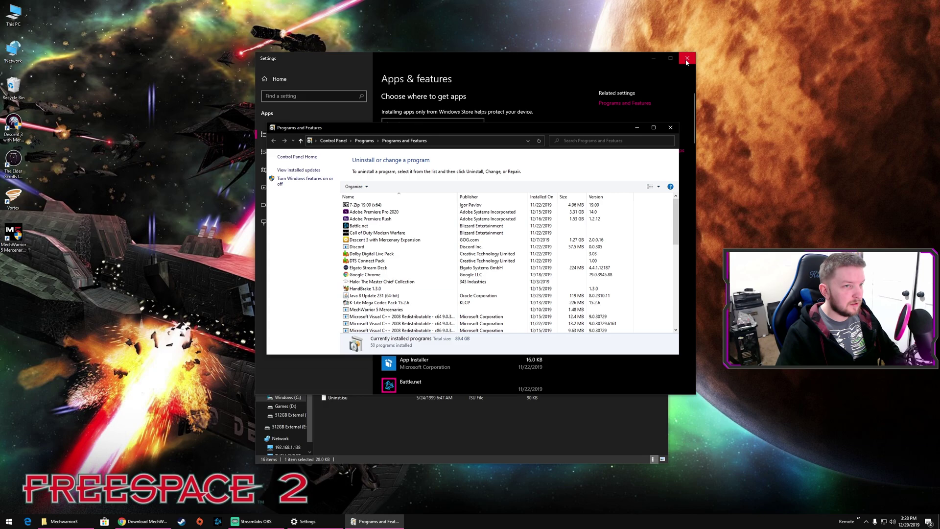
left_click(687, 60)
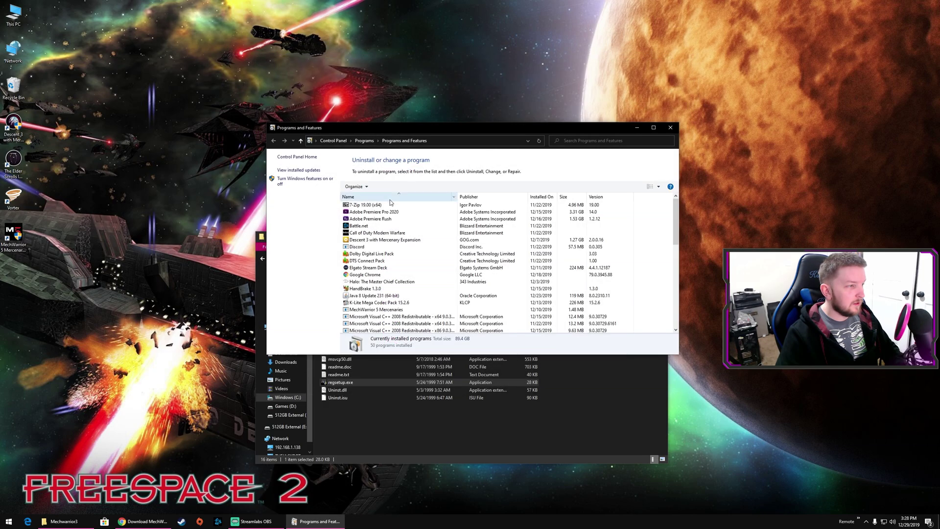
Check DirectPlay under Legacy Components in Windows Features, accept the dialog, and close Programs and Features
left_click(296, 181)
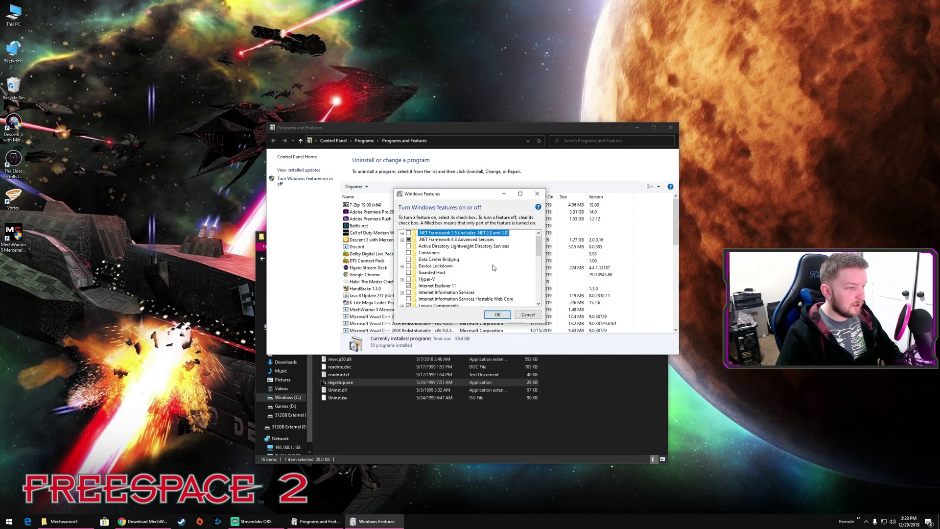
scroll(477, 271, "down", 1)
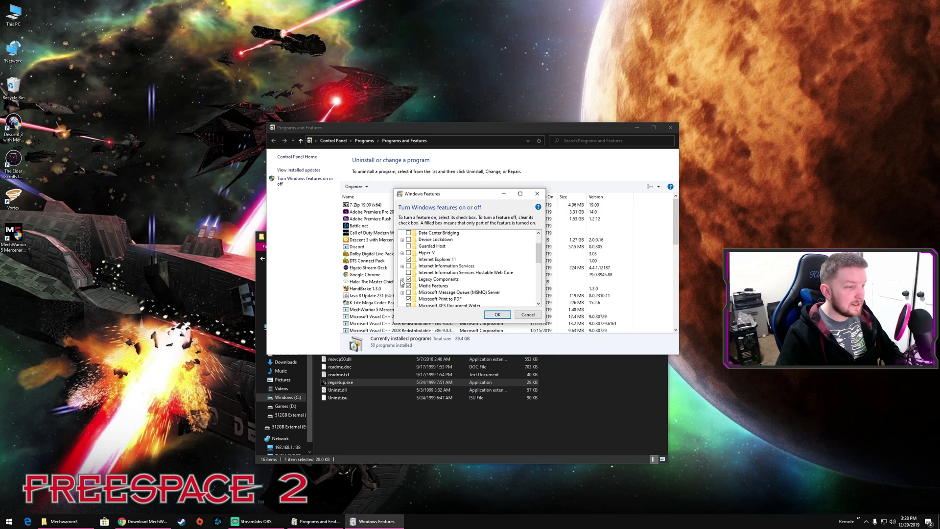
left_click(402, 279)
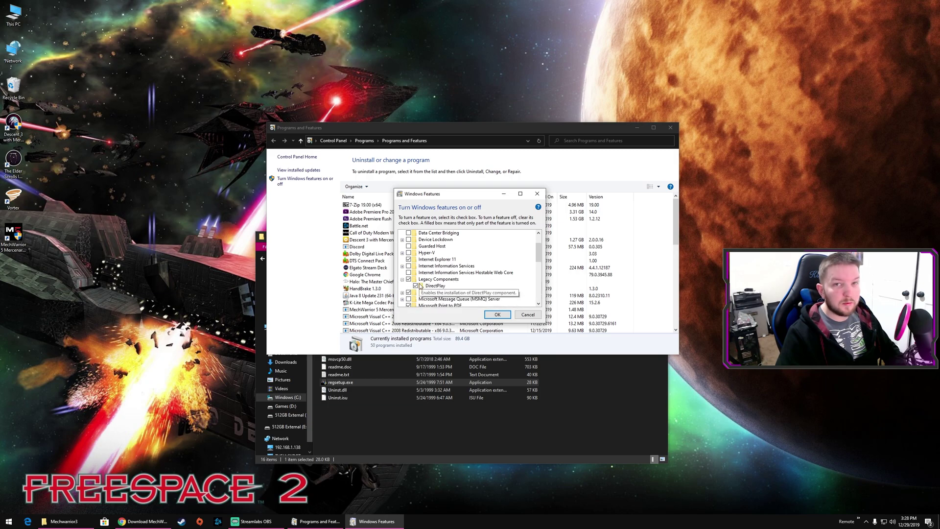
left_click(497, 314)
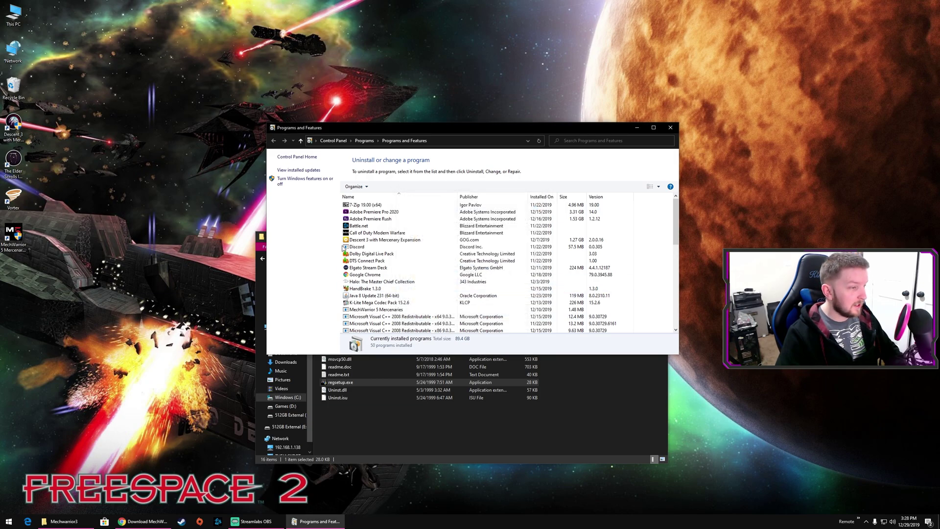
left_click(671, 128)
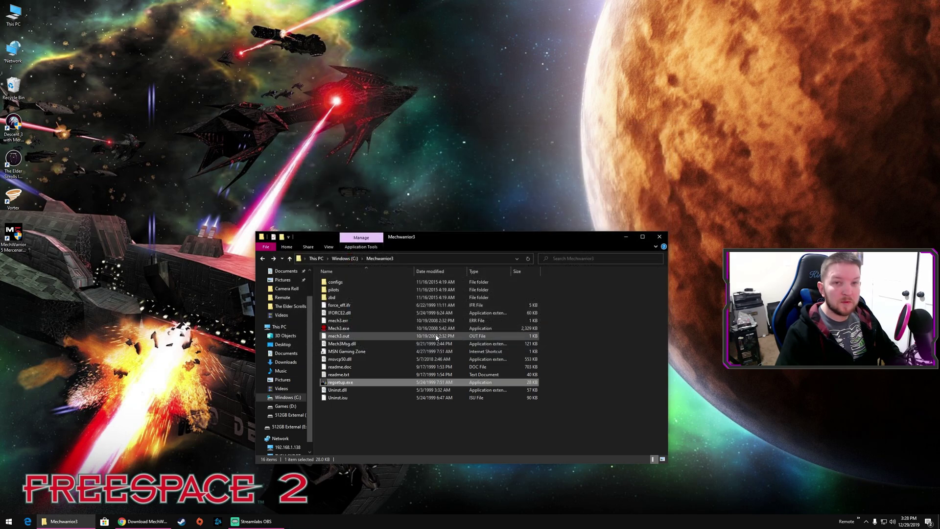
Launch Mech3.exe, and view the Mechwarrior 3 mod downloads and dgVoodoo 2 pages in the browser
left_click(351, 329)
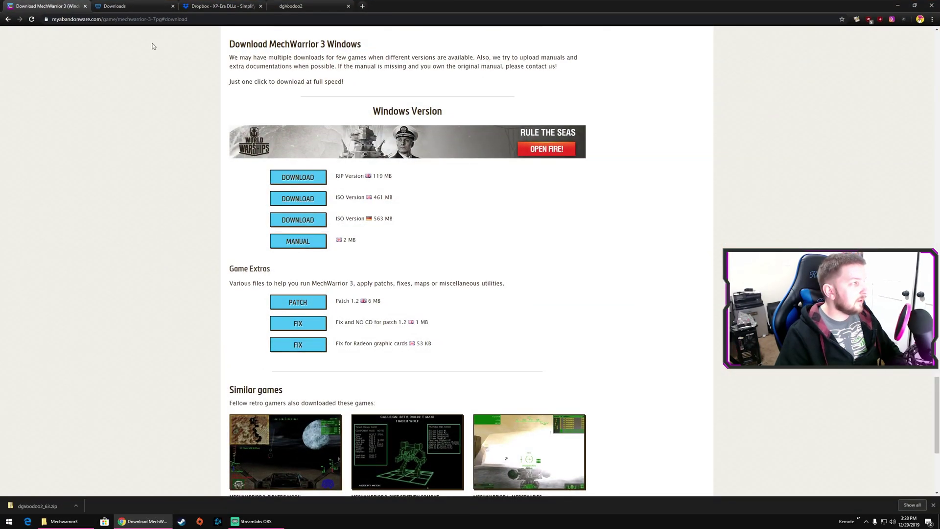
left_click(133, 6)
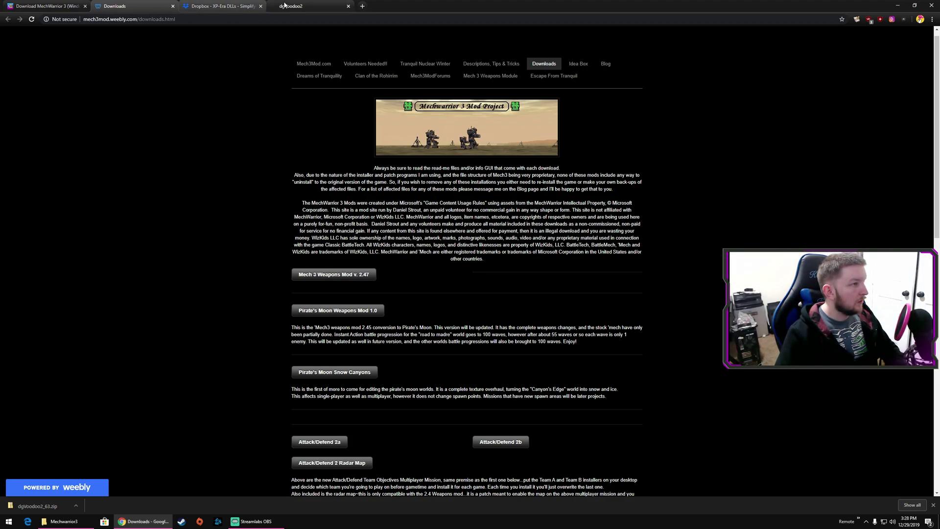
left_click(294, 6)
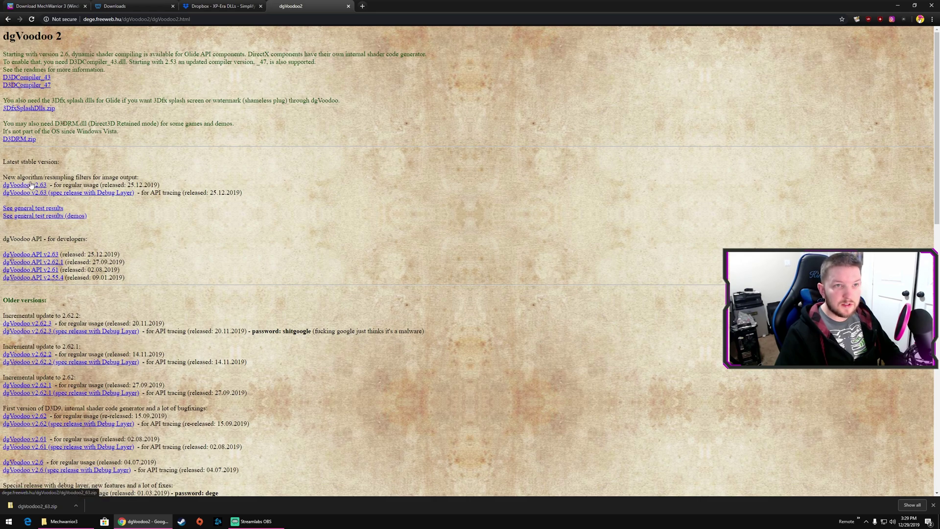
left_click(897, 7)
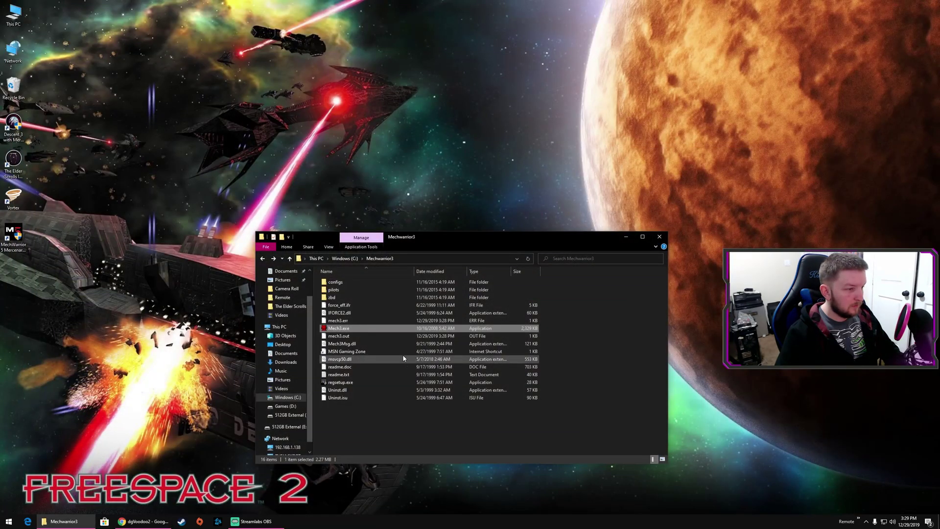
Extract dgVoodoo2_63.zip on drive C: into its own folder with 7-Zip
key("BackSpace")
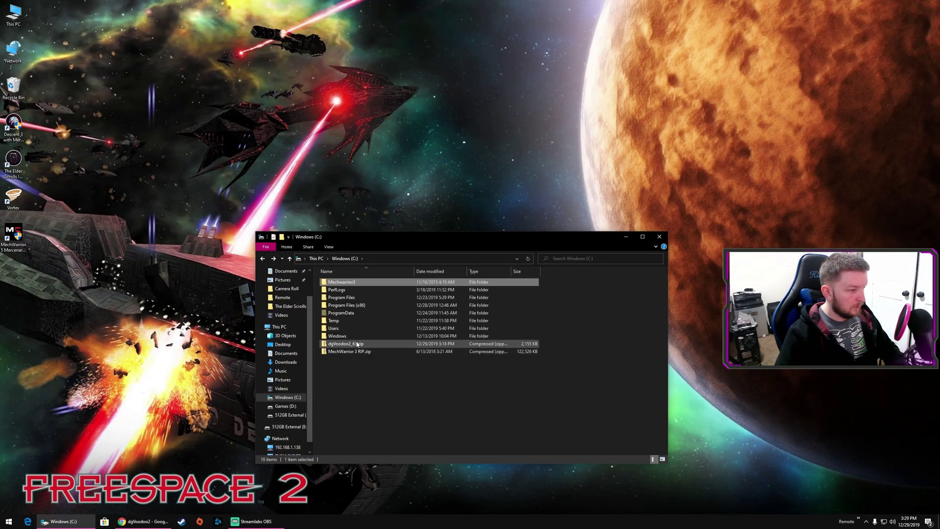
right_click(351, 344)
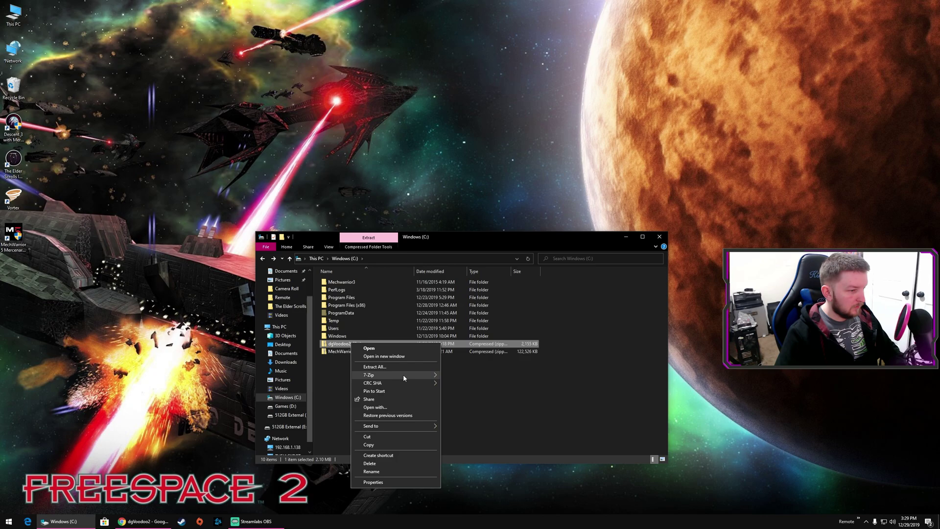
mouse_move(403, 374)
left_click(470, 409)
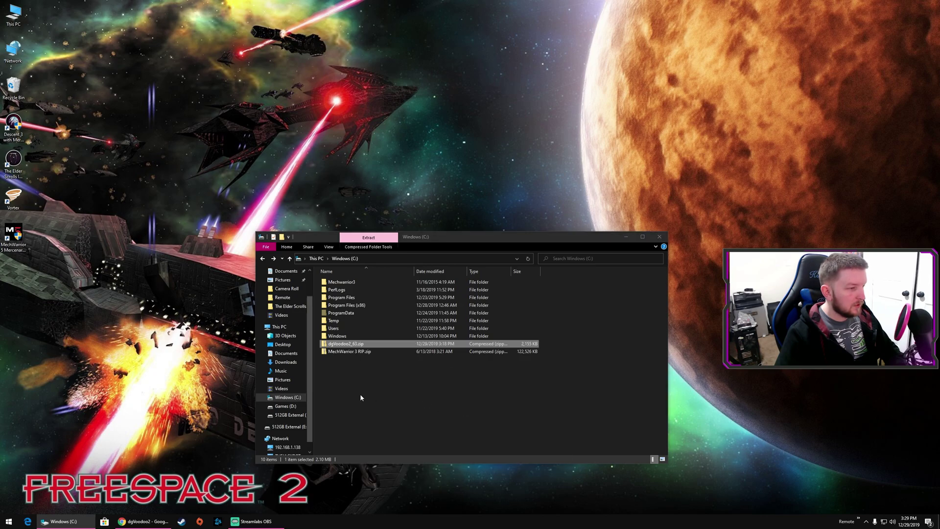
Copy dgVoodooCpl.exe from the extracted dgVoodoo2_63 folder into C:\Mechwarrior3
left_click(350, 360)
double_click(351, 360)
left_click(347, 313)
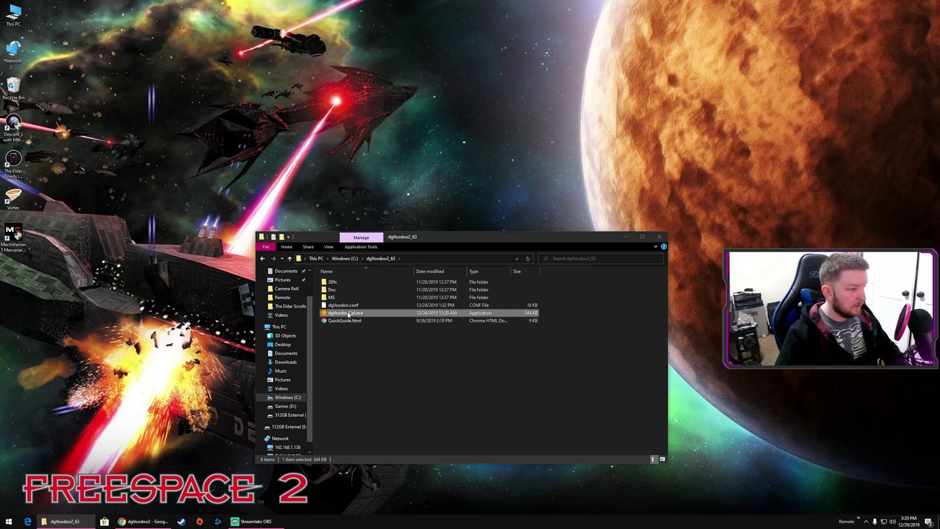
right_click(348, 313)
left_click(365, 420)
key("alt+Left")
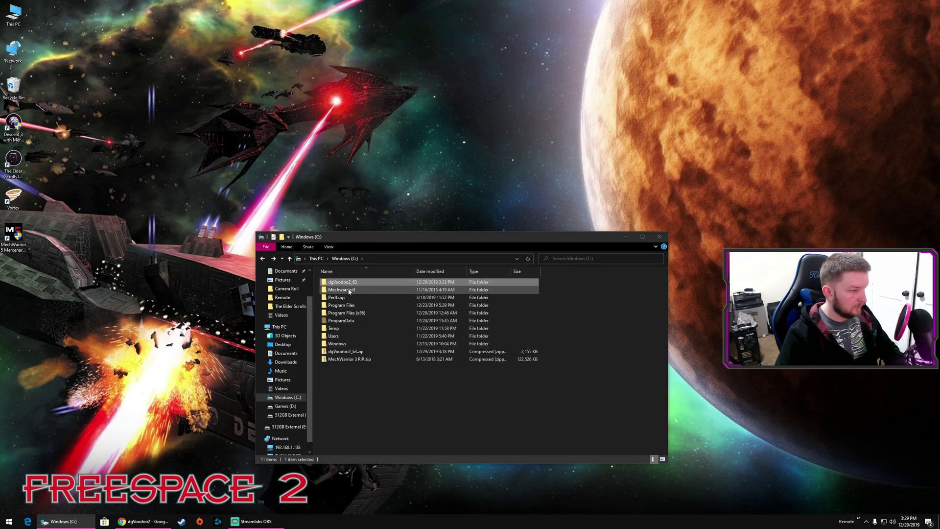
double_click(348, 290)
right_click(353, 422)
left_click(374, 345)
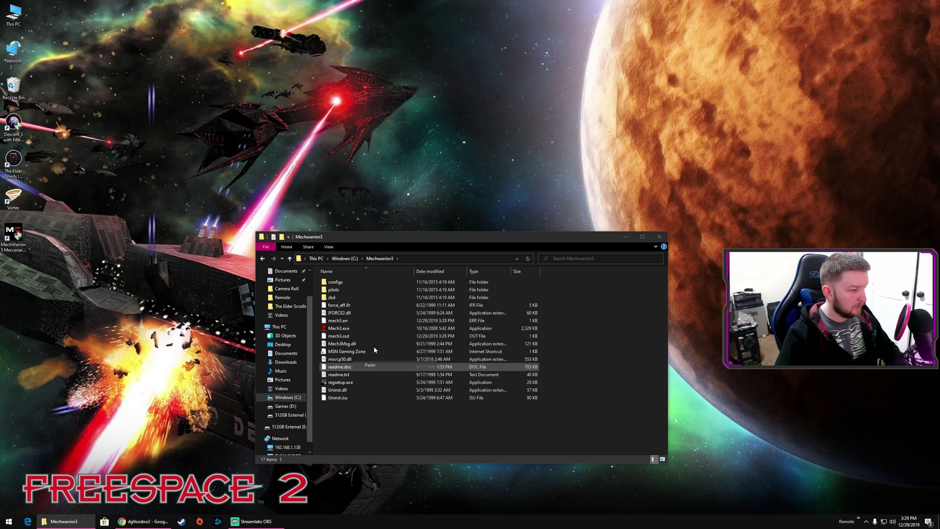
Copy all four DLL files from the MS\x86 subfolder of dgVoodoo2_63 into C:\Mechwarrior3
key("alt+Left")
double_click(343, 282)
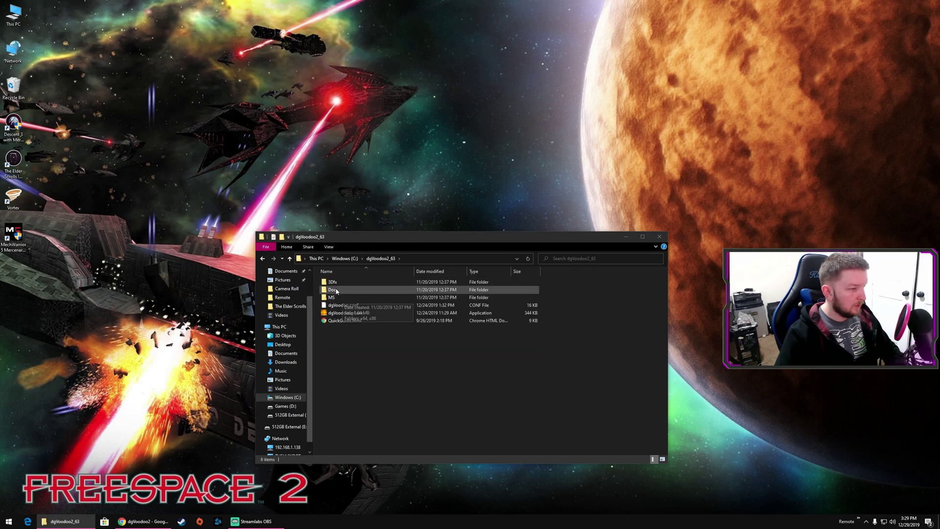
double_click(338, 297)
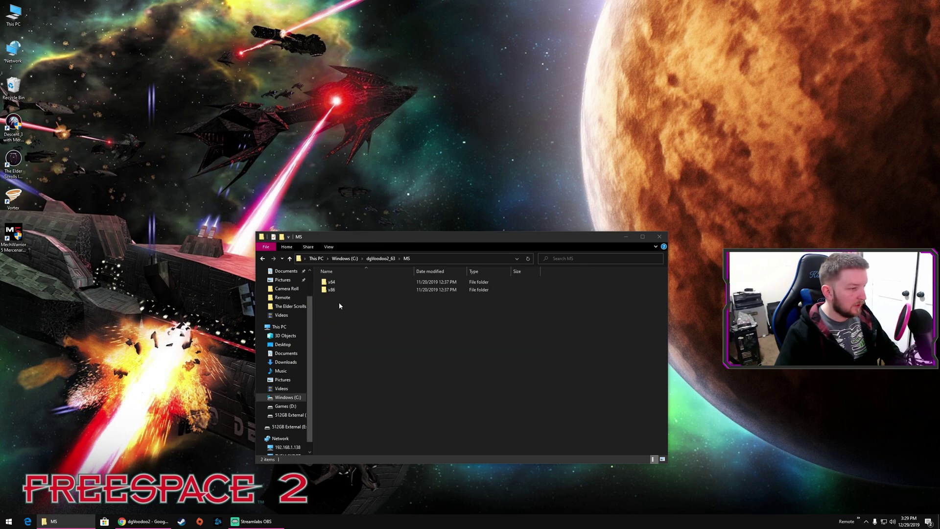
left_click(337, 291)
double_click(337, 291)
left_click_drag(345, 353, 338, 284)
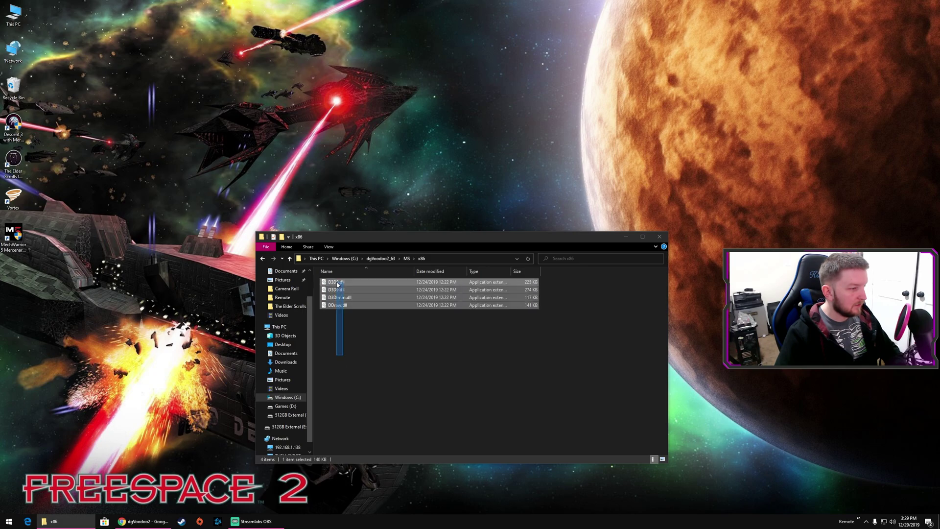
right_click(340, 283)
left_click(371, 334)
key("BackSpace")
key("BackSpace")
key("BackSpace")
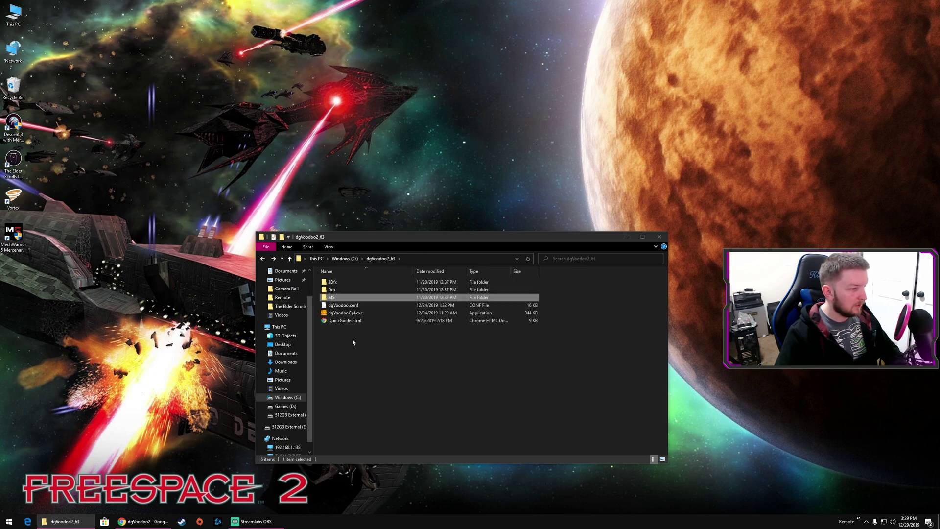
double_click(353, 289)
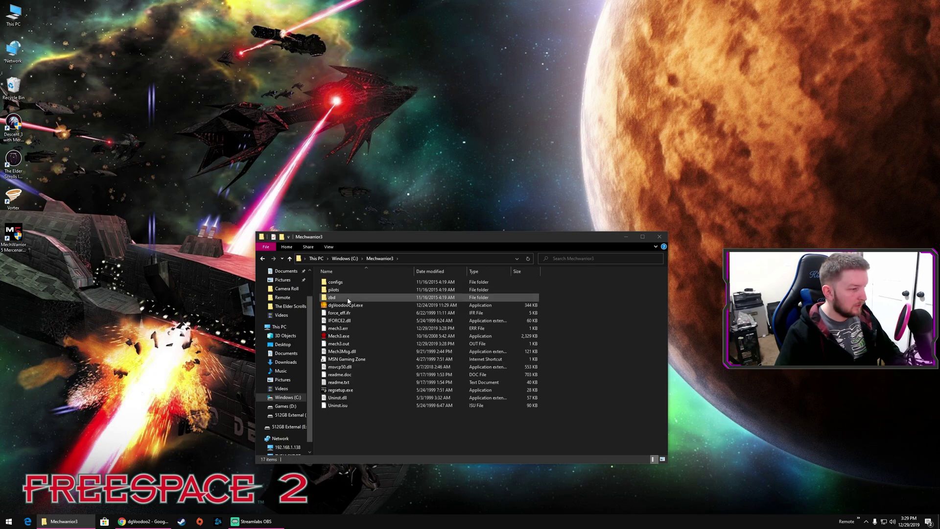
right_click(349, 427)
left_click(372, 373)
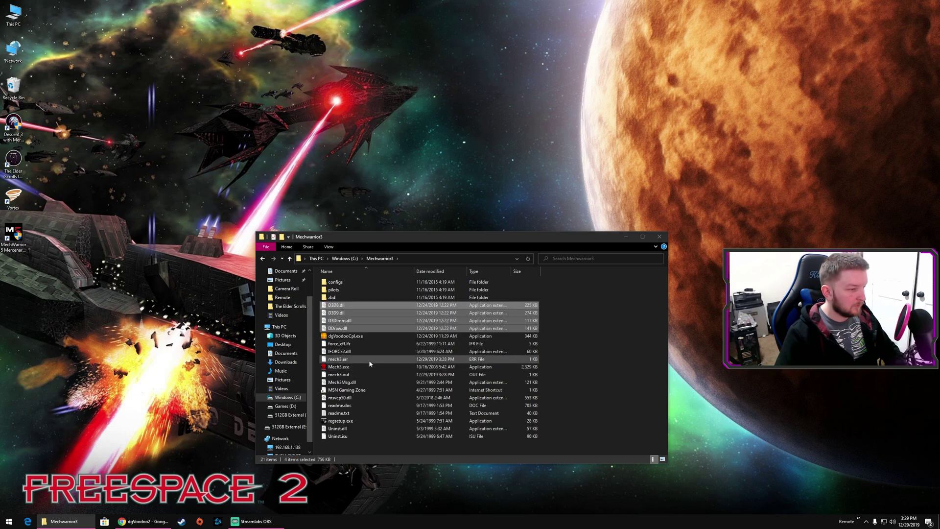
Run dgVoodooCpl.exe from the Mechwarrior3 folder as administrator and set its config folder to C:\Mechwarrior3
left_click(351, 337)
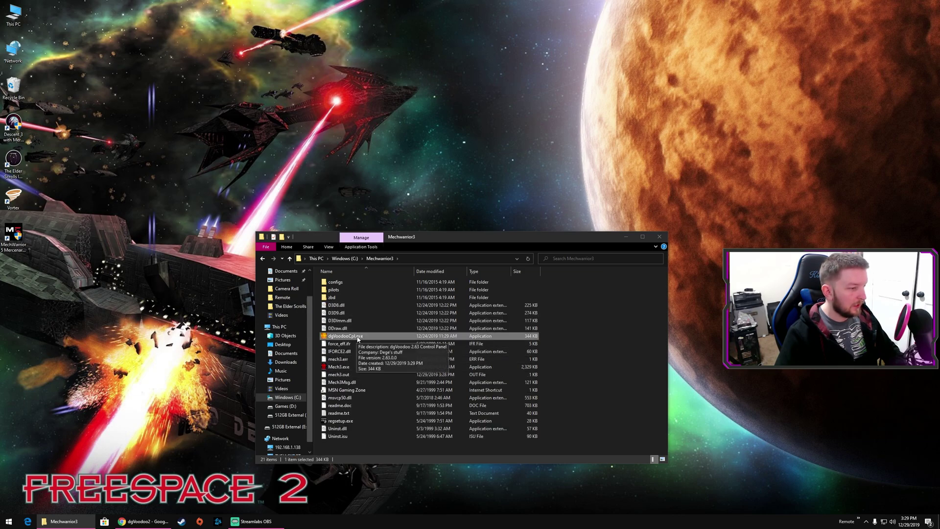
right_click(357, 338)
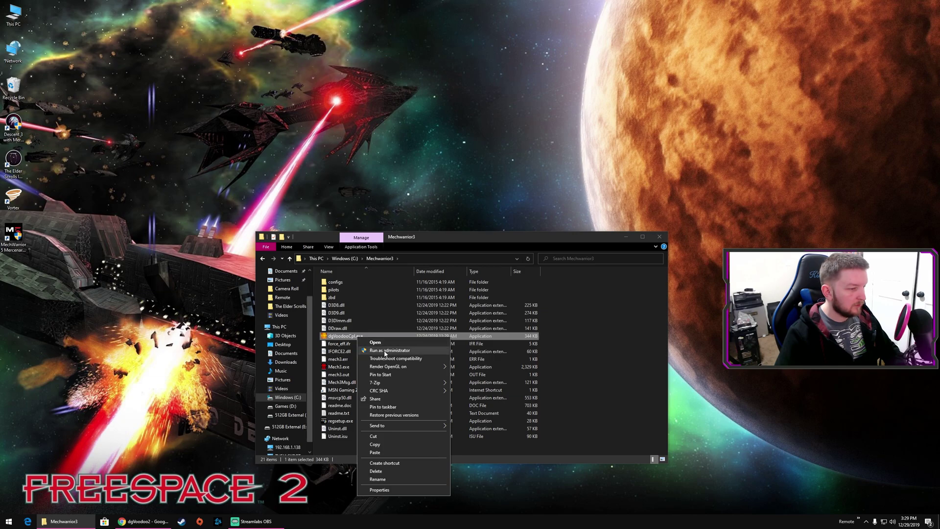
left_click(384, 351)
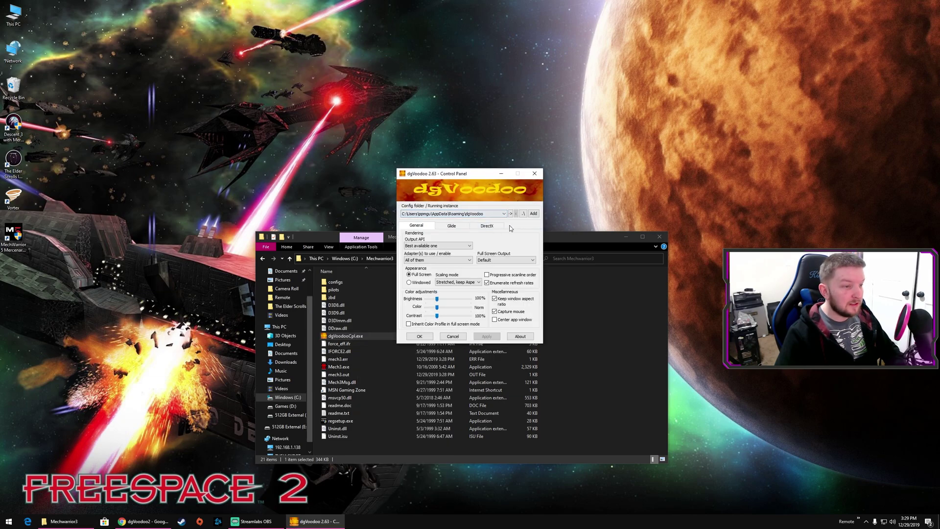
left_click(523, 214)
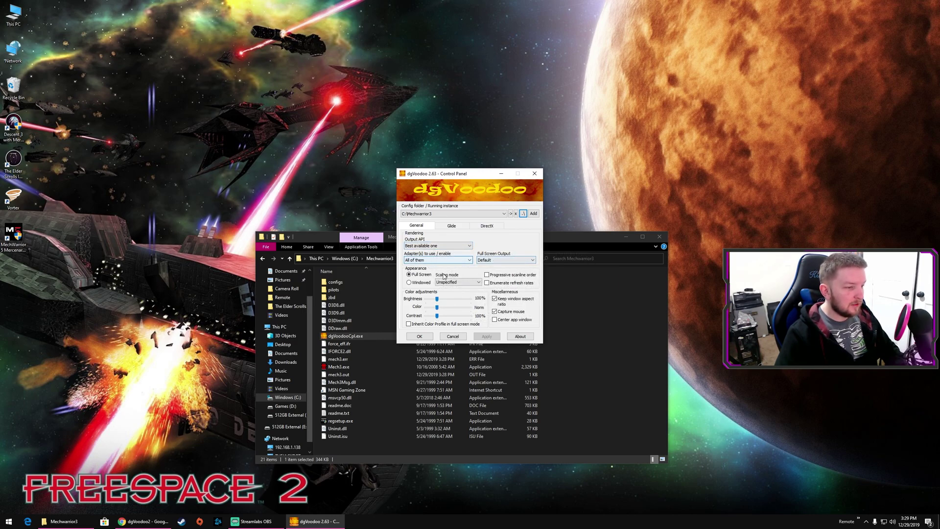
Set the general scaling mode to Stretched, keep Aspect Ratio, enable Enumerate refresh rates, and apply the changes
left_click(460, 283)
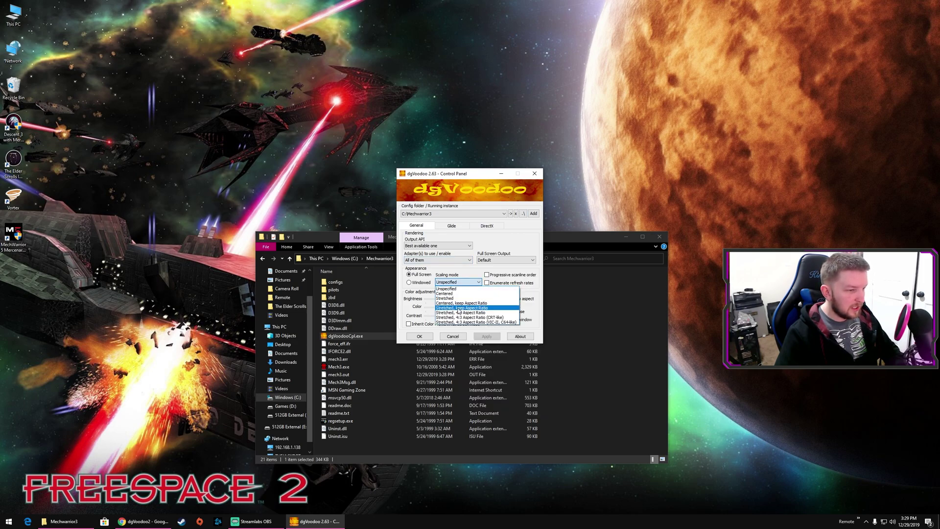
left_click(459, 308)
left_click(487, 283)
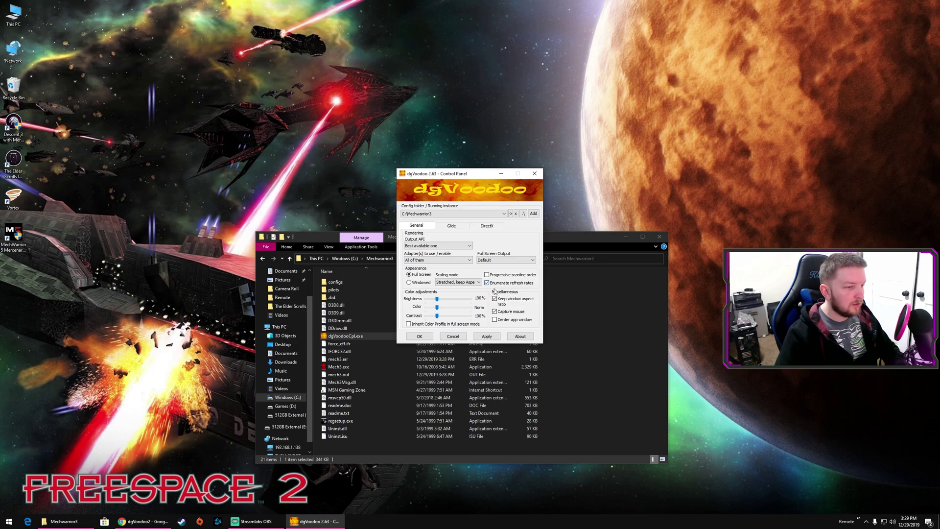
left_click(486, 336)
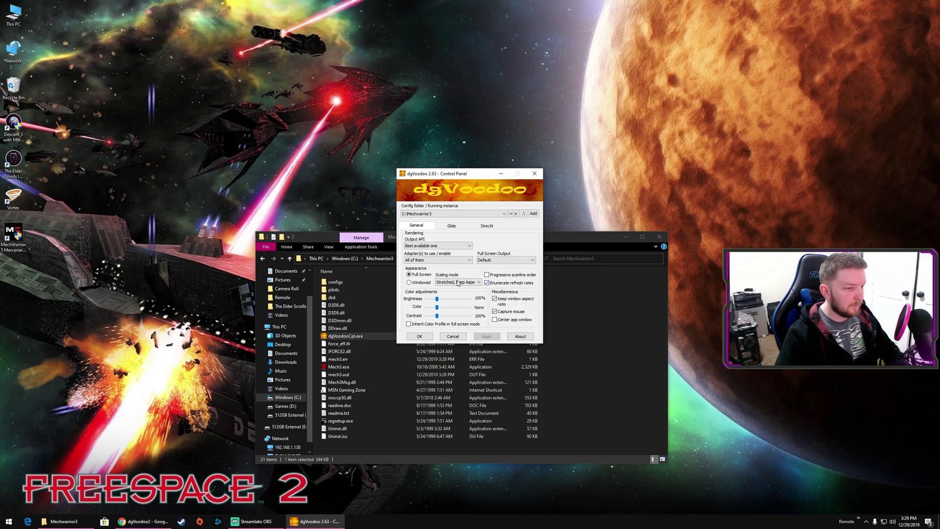
In the DirectX settings, set VRAM to 1024 MB and filtering to Force anisotropic 16x, and enable Bilinear blit stretch and Force vSync
left_click(487, 226)
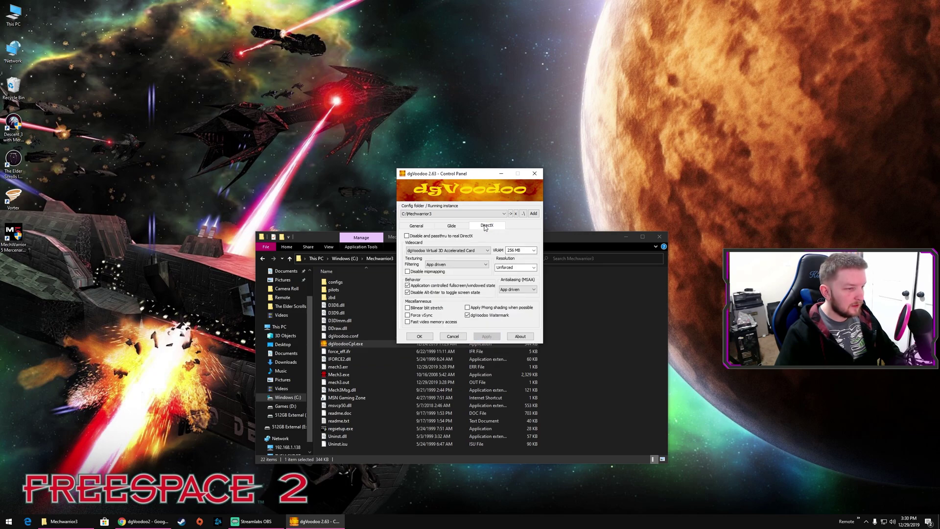
left_click(534, 250)
left_click(521, 287)
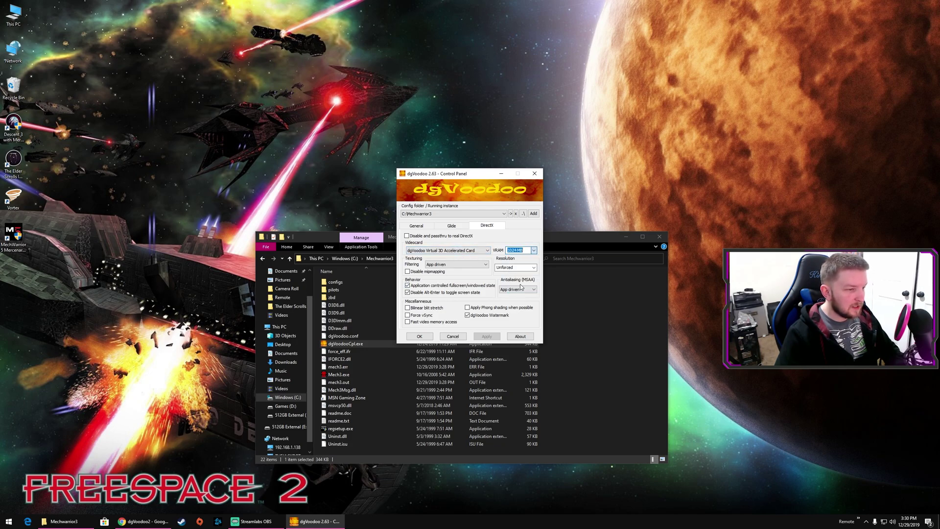
left_click(450, 265)
left_click(446, 310)
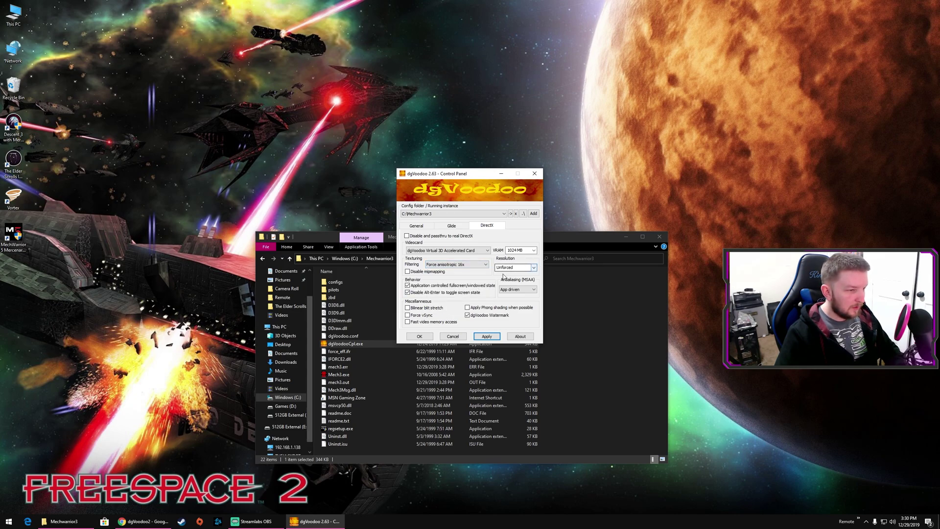
left_click(414, 310)
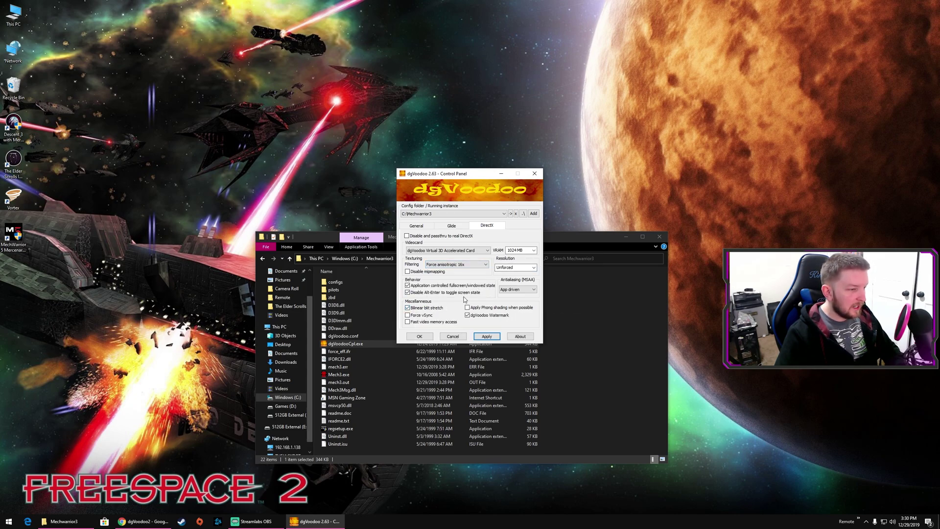
left_click(420, 316)
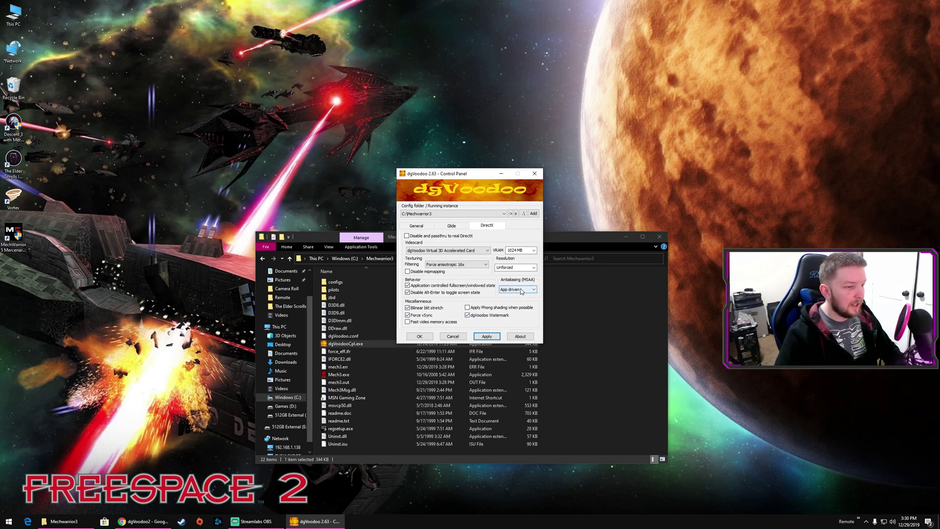
Set the DirectX resolution to 2560x1440, 59Hz and antialiasing to 8x, then apply the settings and close the dgVoodoo control panel
left_click(534, 268)
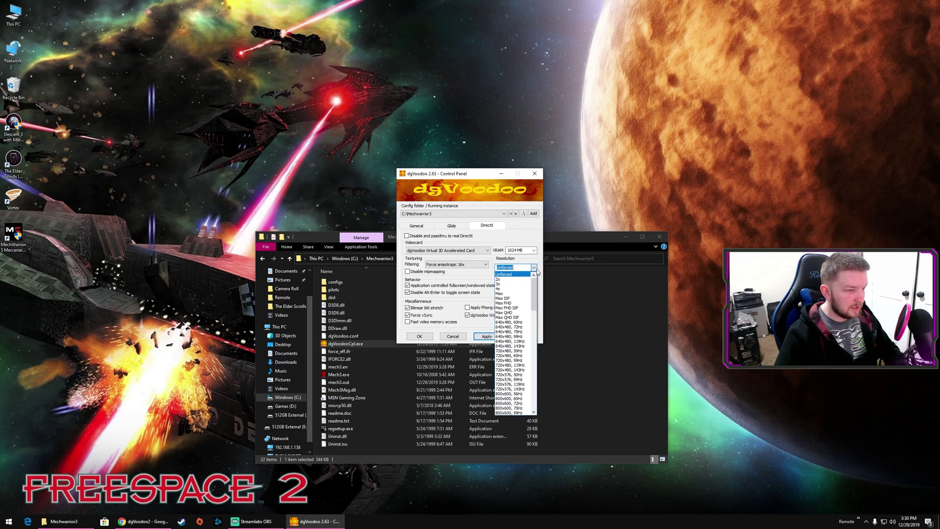
left_click_drag(534, 294, 537, 390)
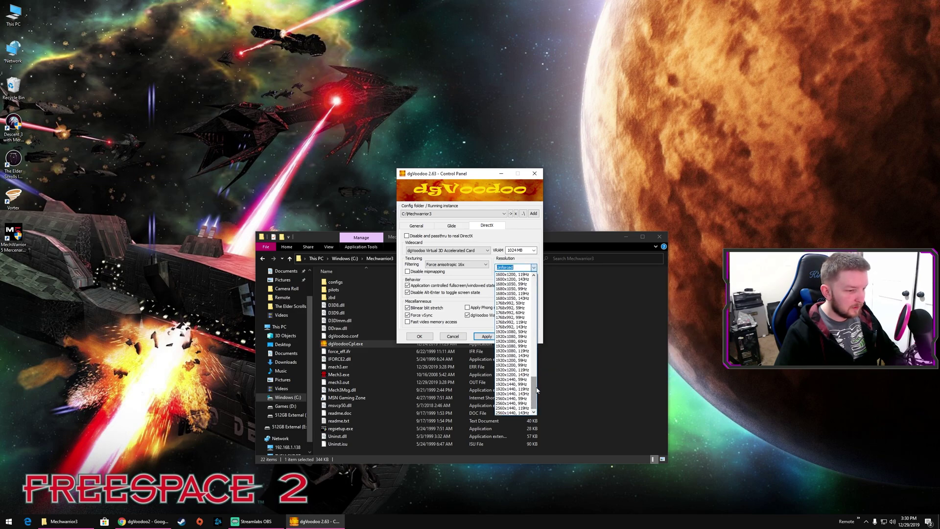
left_click(513, 399)
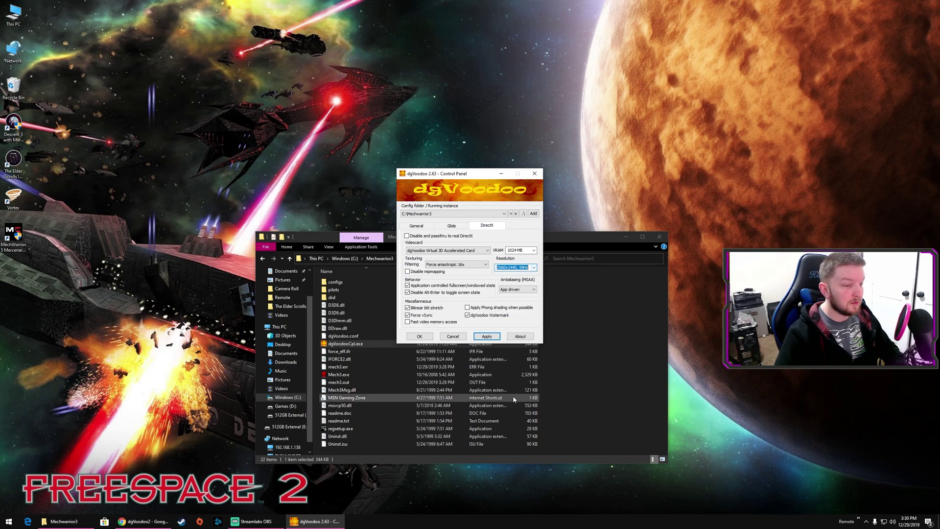
left_click(530, 289)
left_click(514, 318)
mouse_move(484, 291)
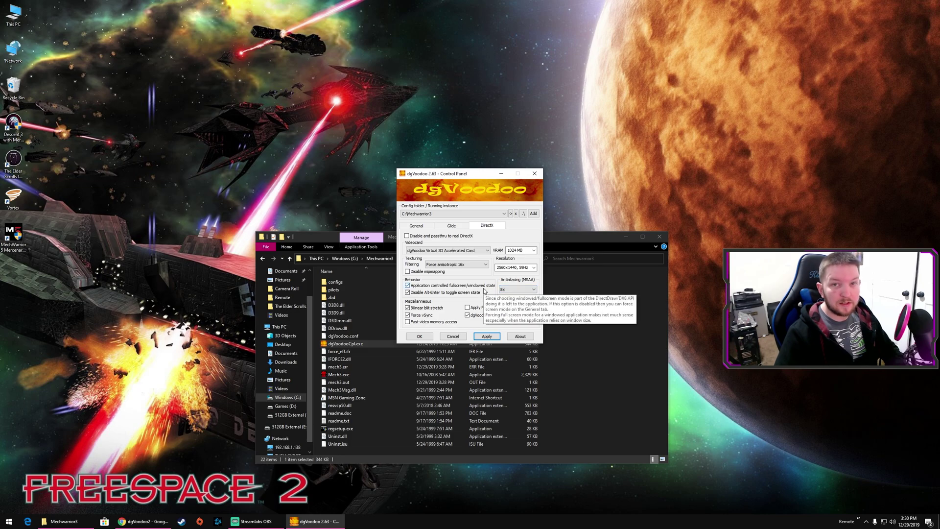
left_click(487, 336)
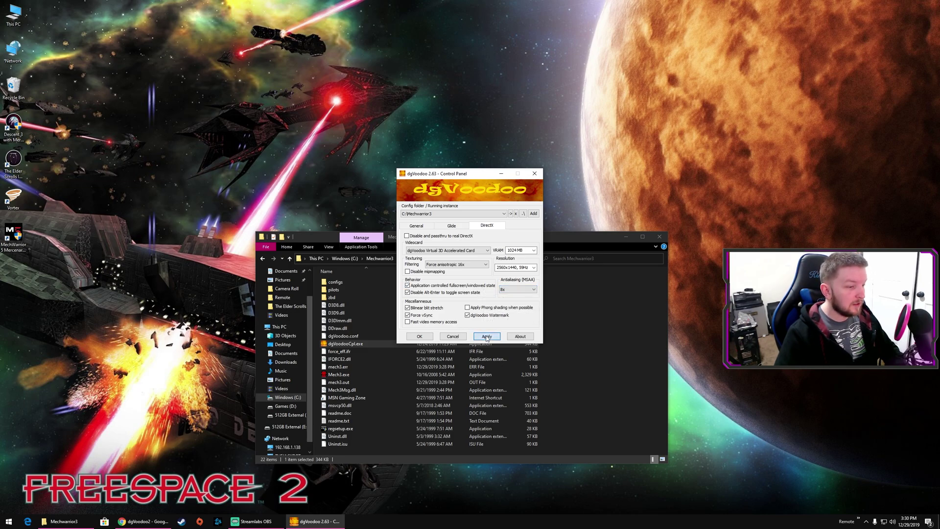
left_click(420, 336)
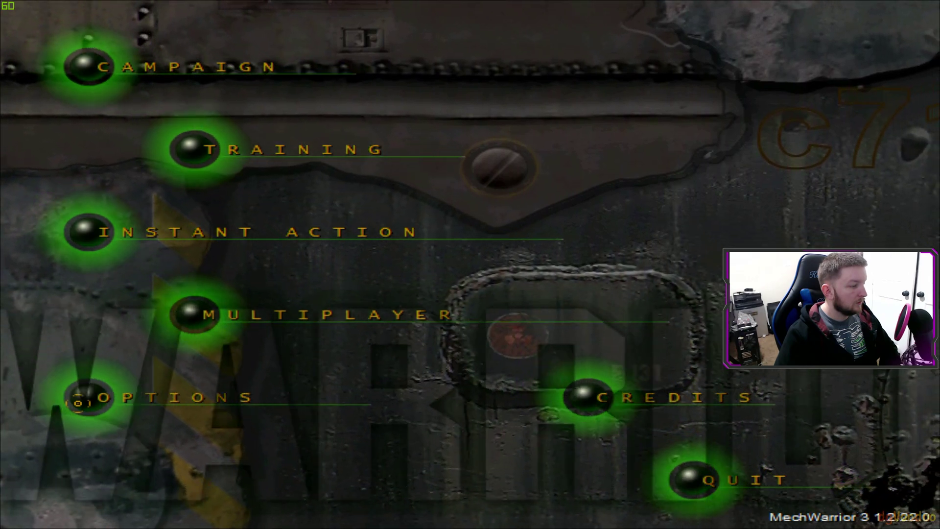
Review the game's Graphics & Audio options, accept them, and return to the main menu
left_click(79, 400)
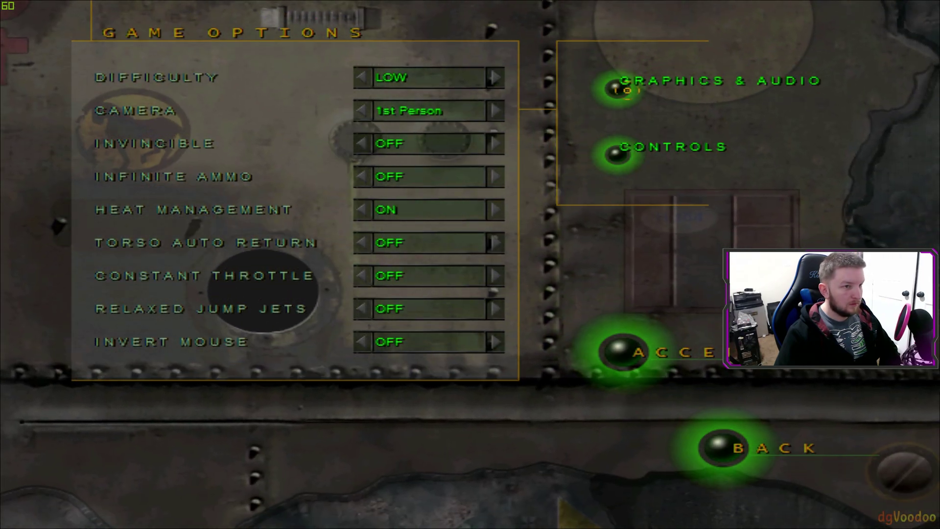
left_click(634, 74)
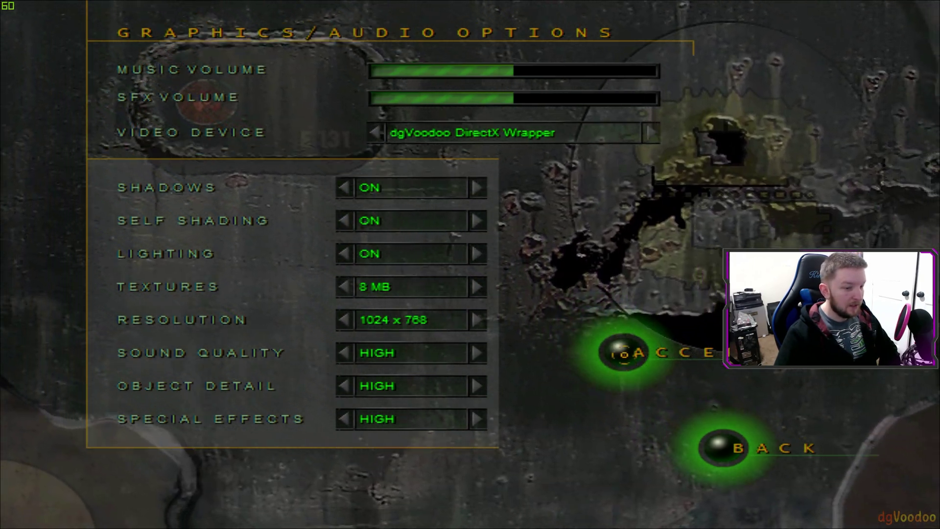
left_click(622, 363)
left_click(623, 363)
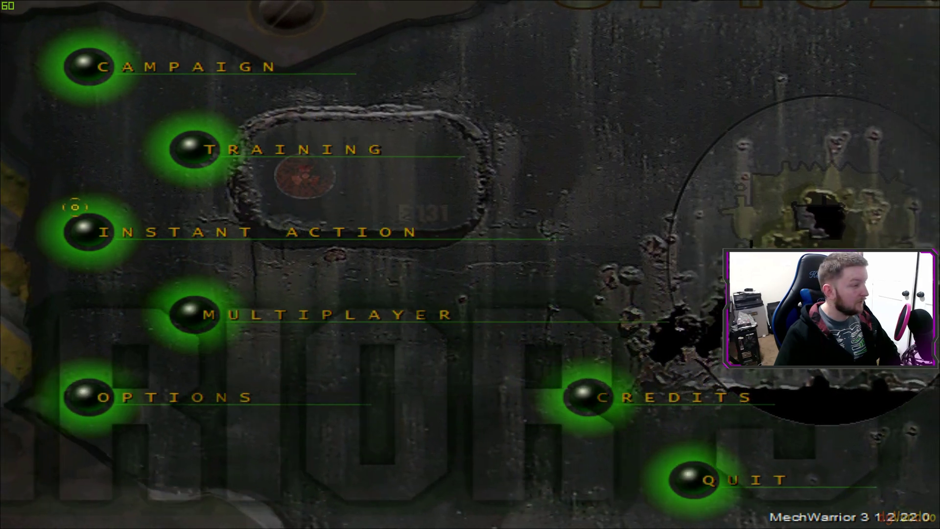
Launch an Instant Action Battle mission on Big Lake with the existing pilot and throttle the mech forward
left_click(103, 233)
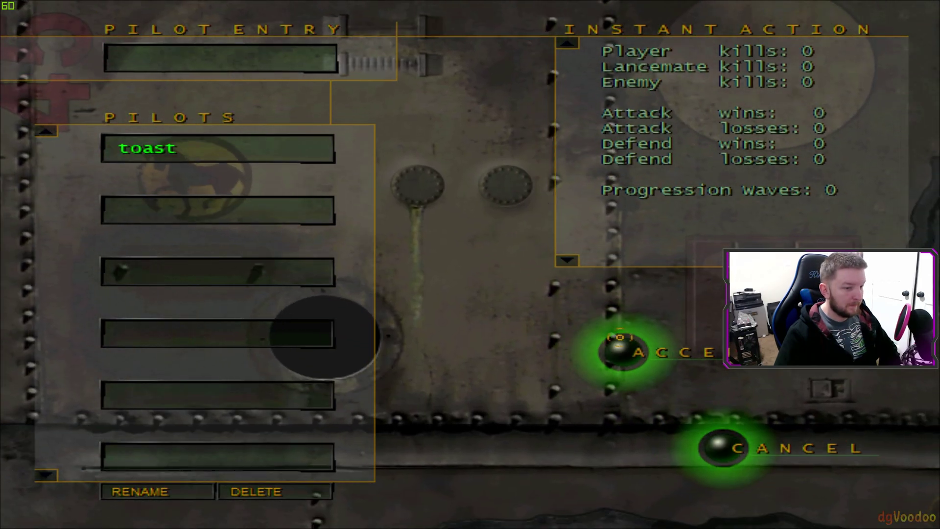
left_click(620, 340)
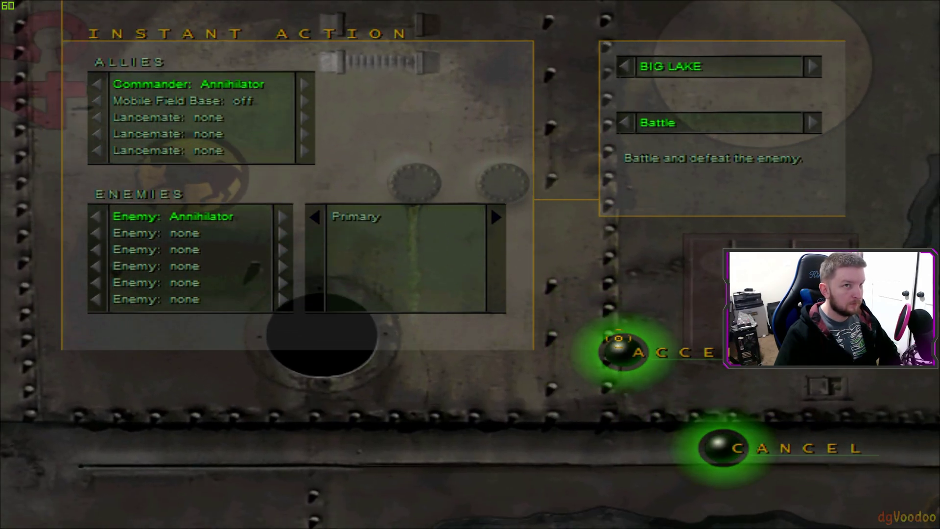
left_click(619, 345)
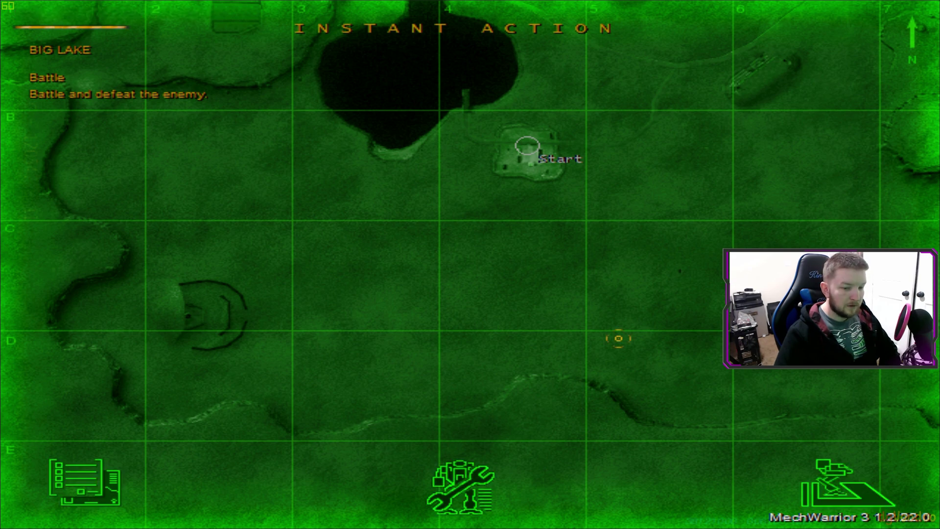
left_click(858, 492)
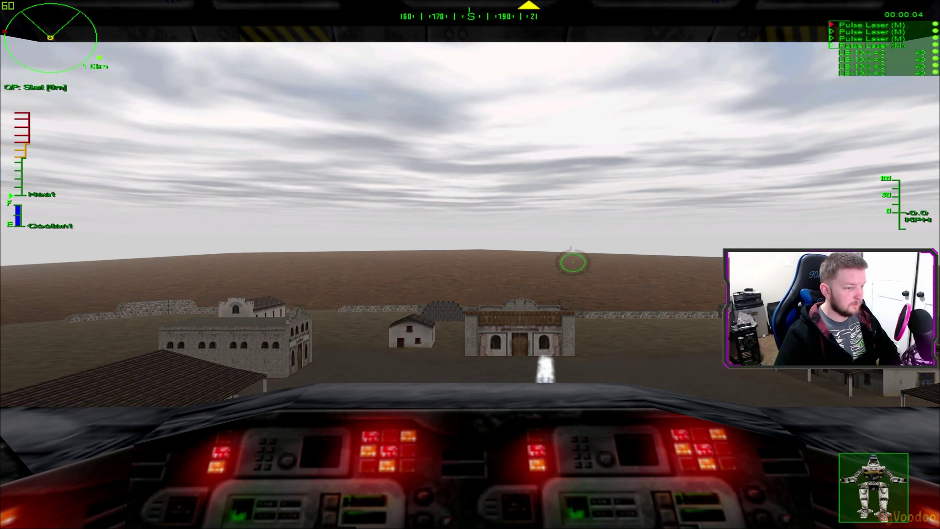
key("w")
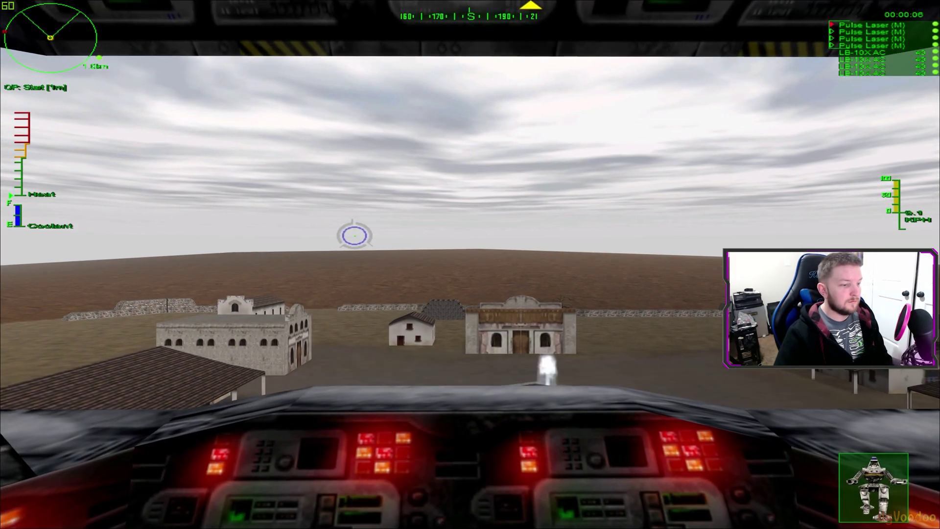
Steer the mech left and right past the village buildings and reduce its throttle
key("a")
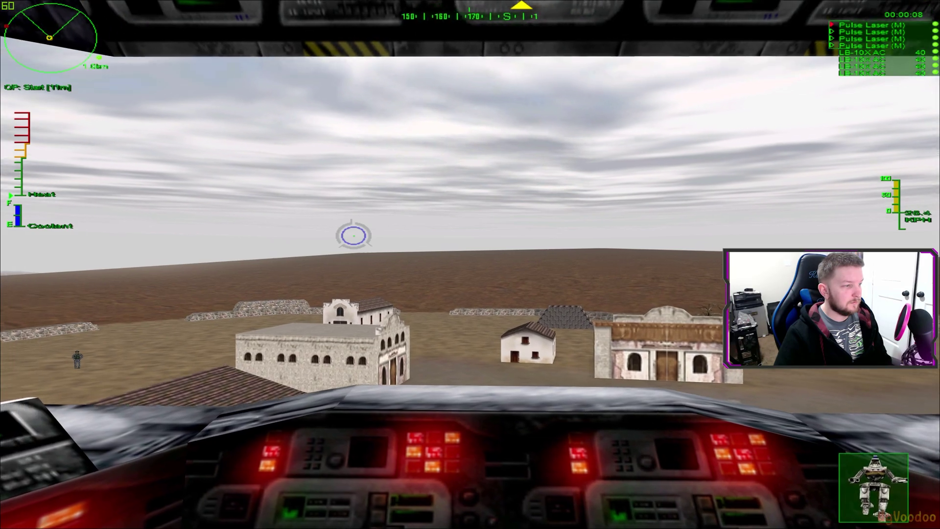
key("d")
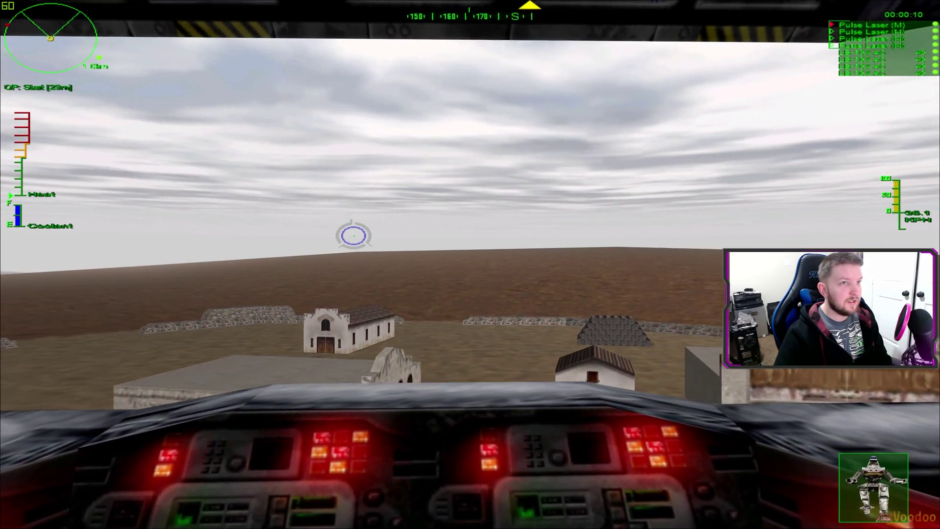
key("d")
key("s")
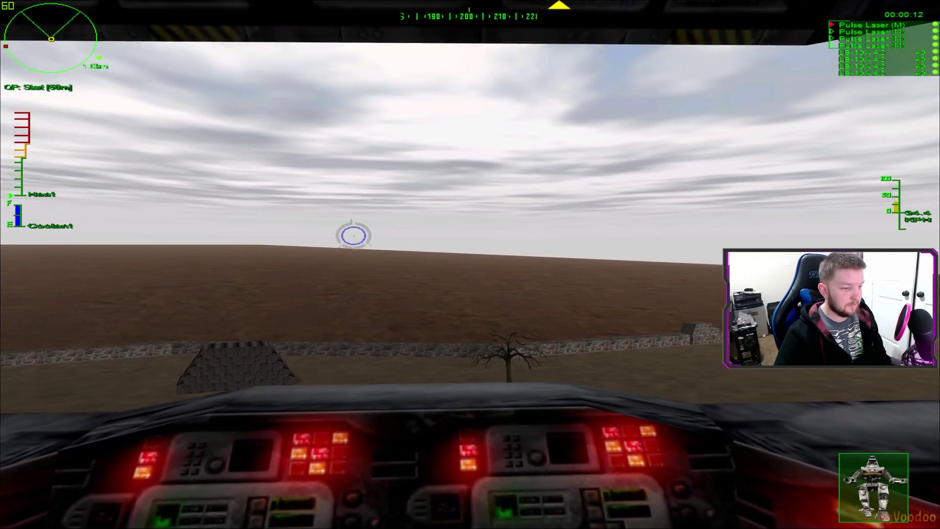
Quit the Battle mission, dismiss its results and the Instant Action setup, and exit the game to the desktop
key("Escape")
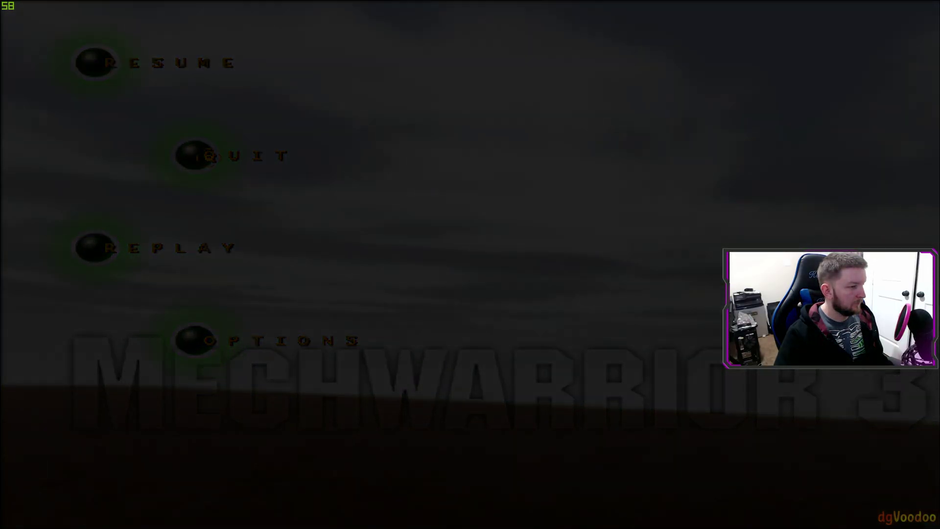
left_click(195, 156)
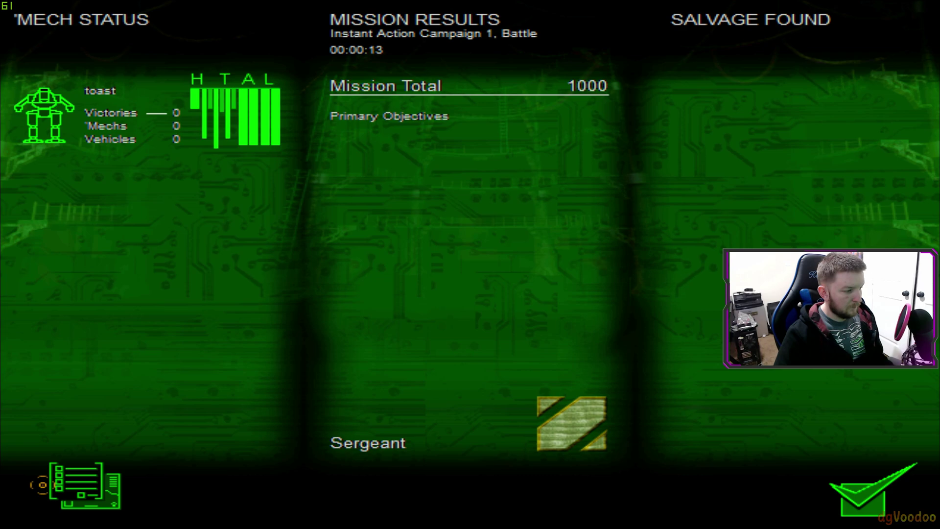
key("Return")
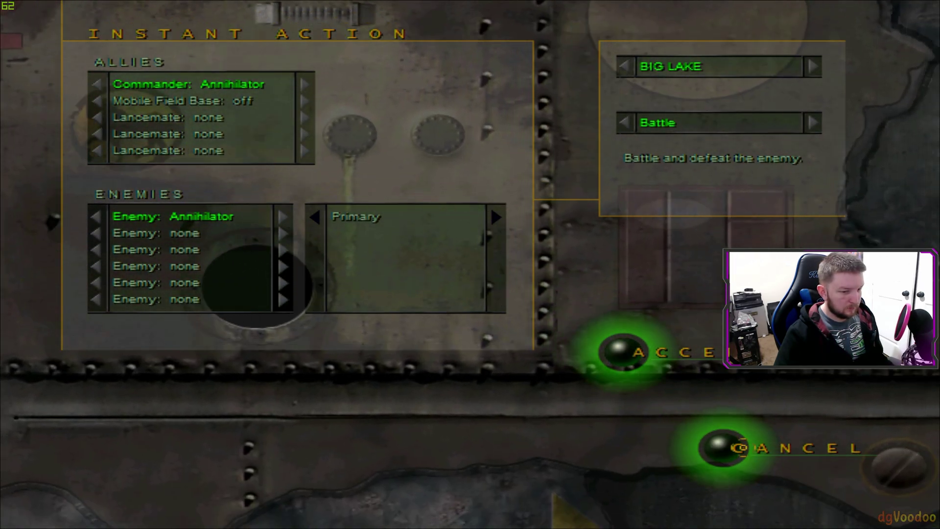
left_click(740, 448)
left_click(691, 480)
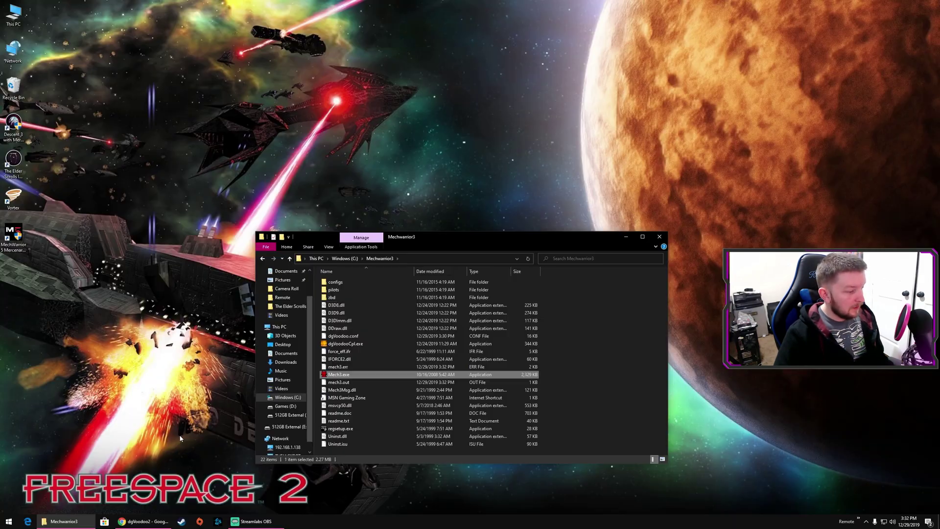
Switch to Chrome and review the Mechwarrior 3 Mod Project downloads page and the Dropbox XP-Era DLLs folder
left_click(142, 521)
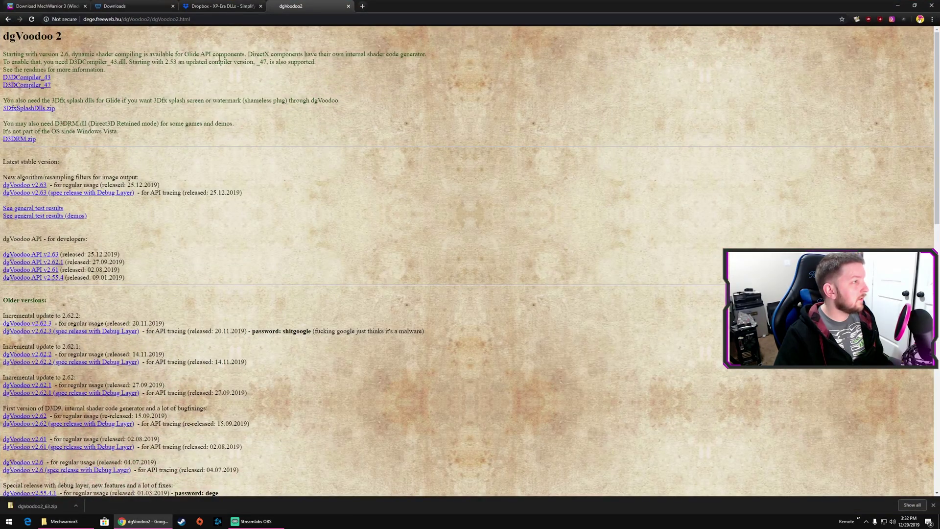
left_click(114, 6)
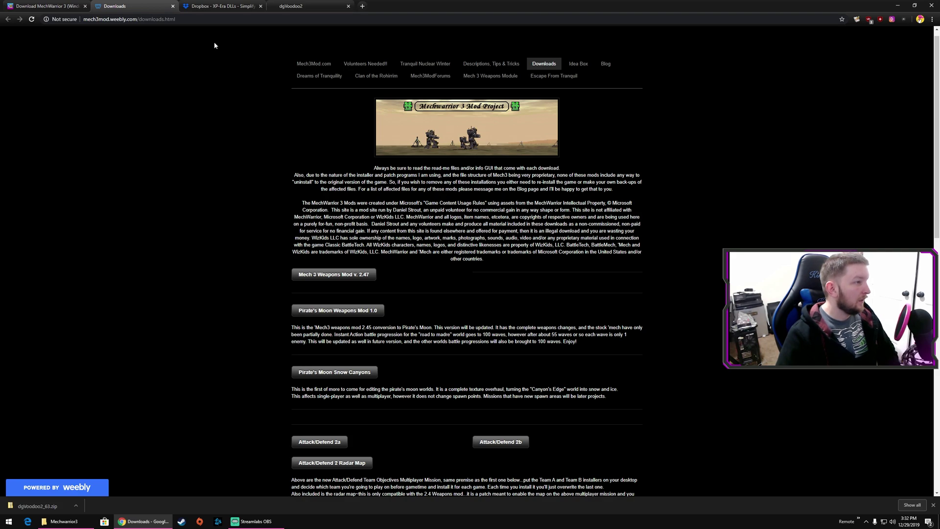
left_click(216, 6)
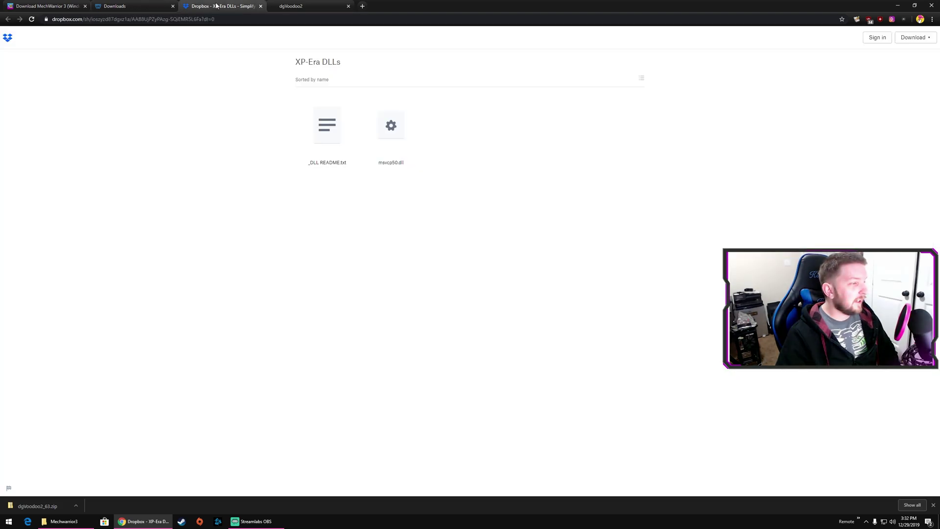